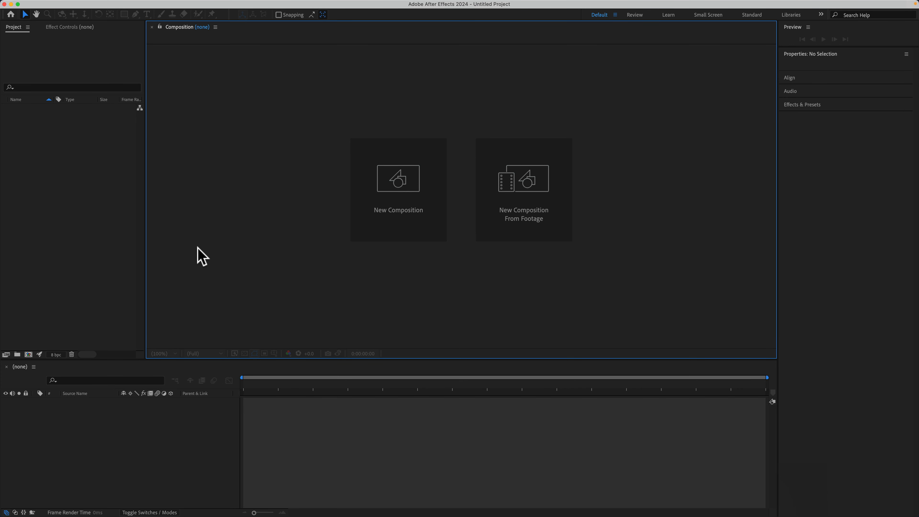
Create a new HD 1920x1080, 29.97 fps composition with a 30-second duration.
left_click(392, 192)
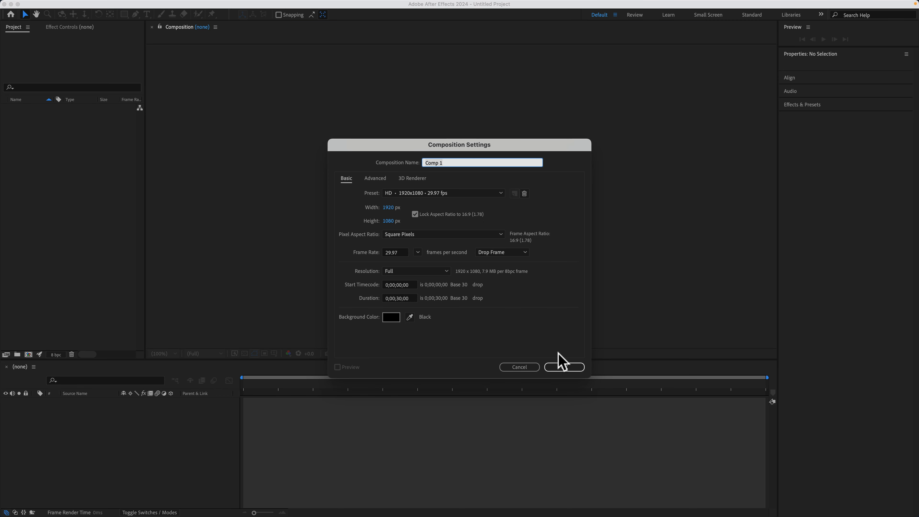
left_click(568, 373)
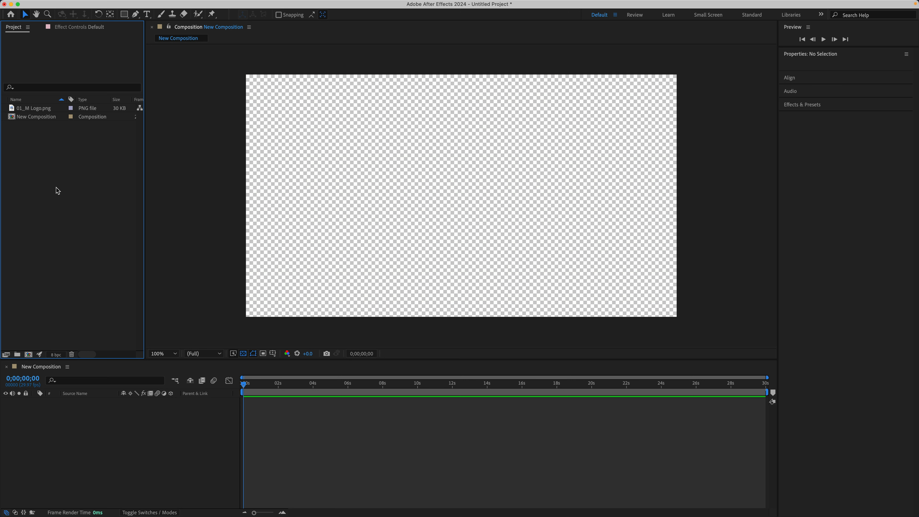
left_click(270, 194)
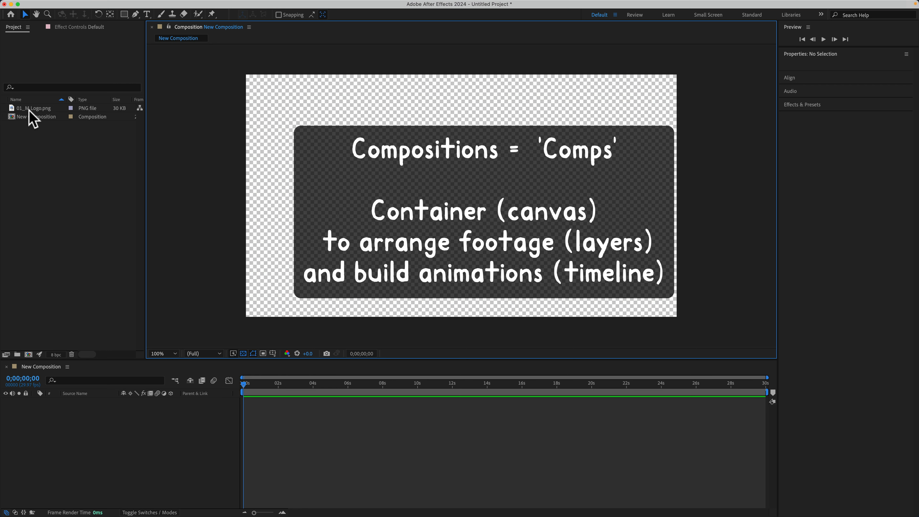
Place 01_M Logo.png in the composition, scrub through the timeline, and return the playhead to the start.
left_click_drag(28, 108, 387, 204)
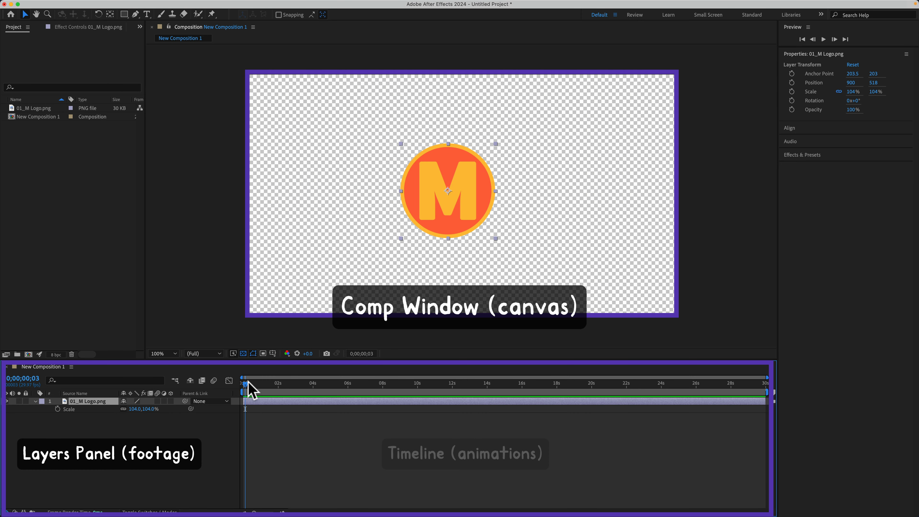
left_click_drag(272, 384, 778, 398)
key("Home")
left_click(425, 430)
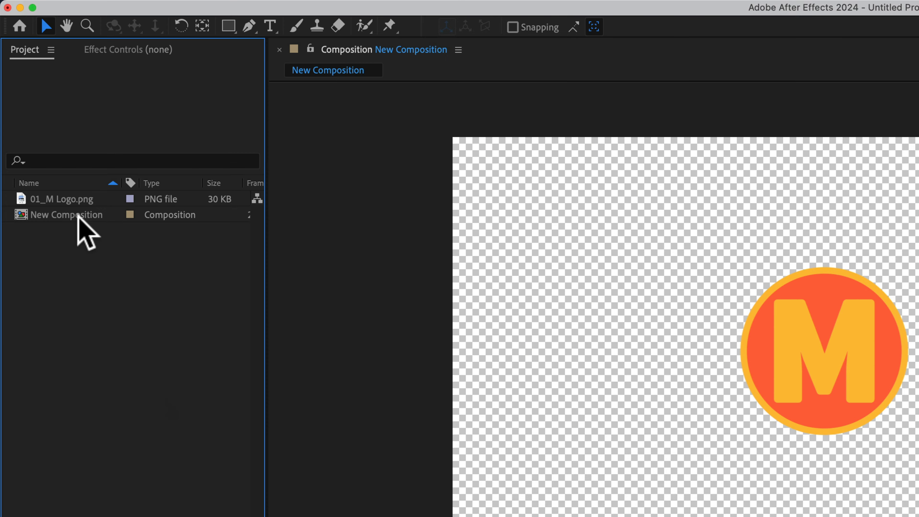
Duplicate New Composition repeatedly in the project to make numbered copies past New Composition 16.
left_click(43, 116)
key("super+d")
key("super+d")
key("super+d")
key("super+d")
key("super+d")
key("super+d")
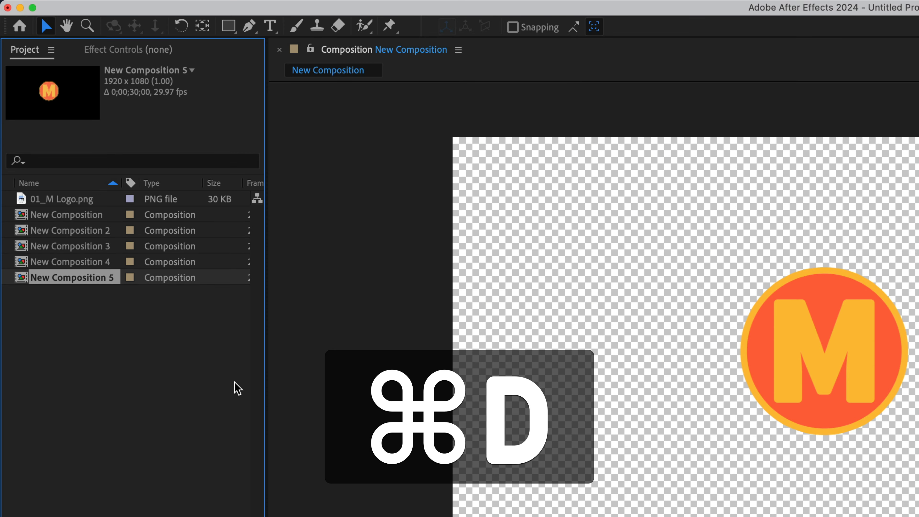
key("super+d")
key("super+d")
key("super+d")
key("super+d")
key("super+d")
key("super+d")
key("super+d")
key("super+d")
key("super+d")
key("super+d")
key("super+d")
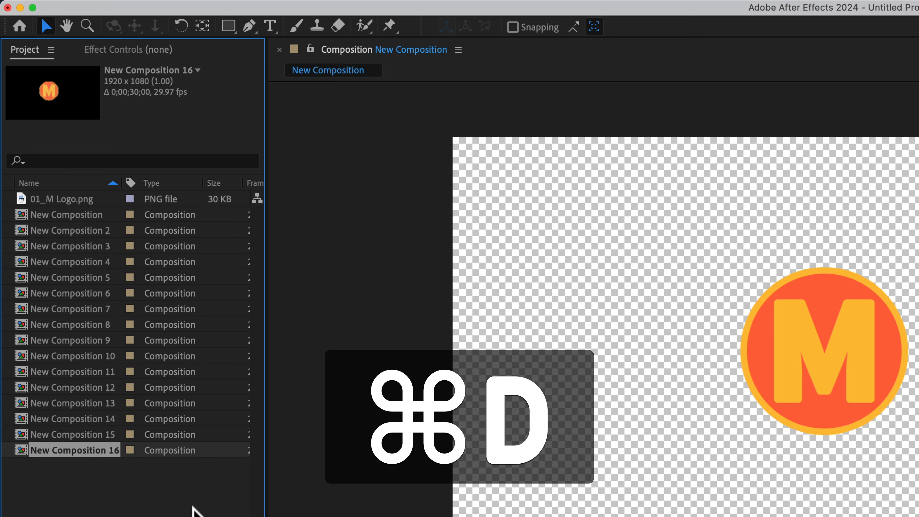
key("super+d")
key("super+d")
key("super+d")
left_click_drag(85, 516, 847, 363)
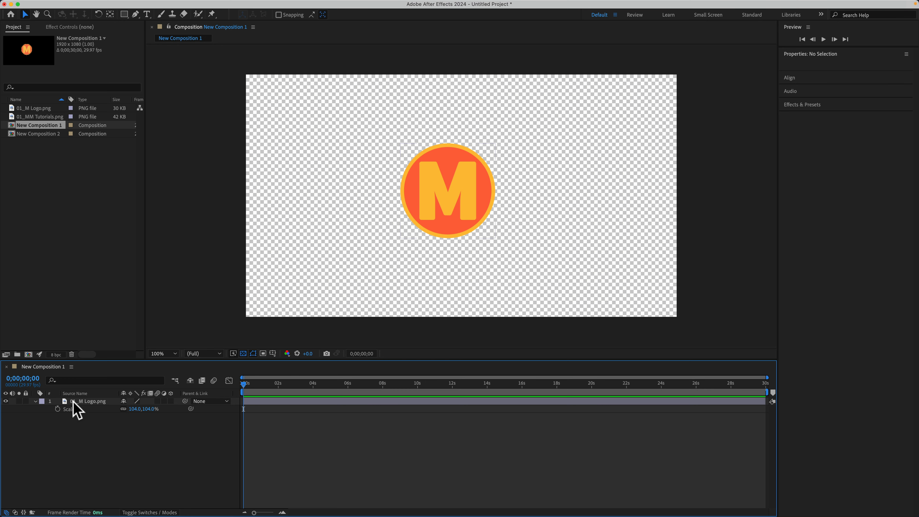
Open New Composition 2 to view its artwork, layer and timeline.
double_click(98, 136)
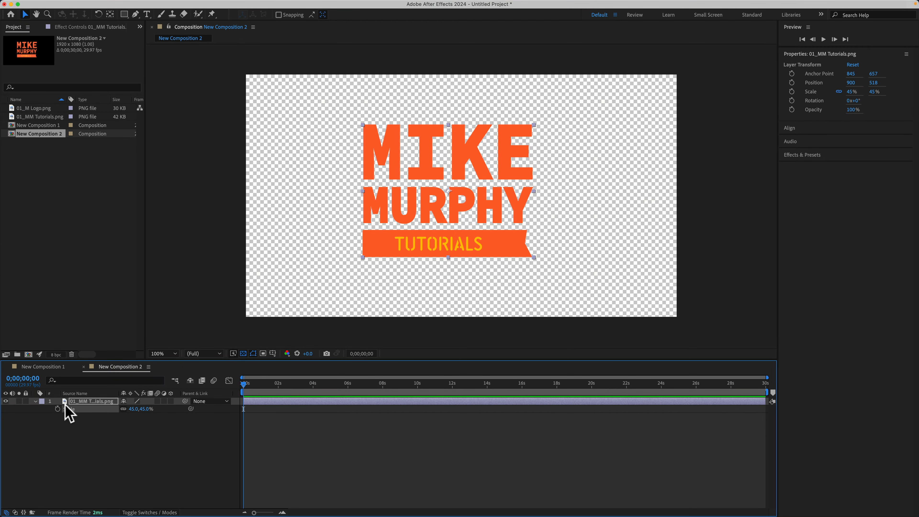
mouse_move(244, 383)
left_mouse_down()
mouse_move(616, 404)
mouse_move(766, 401)
mouse_move(244, 398)
left_mouse_up()
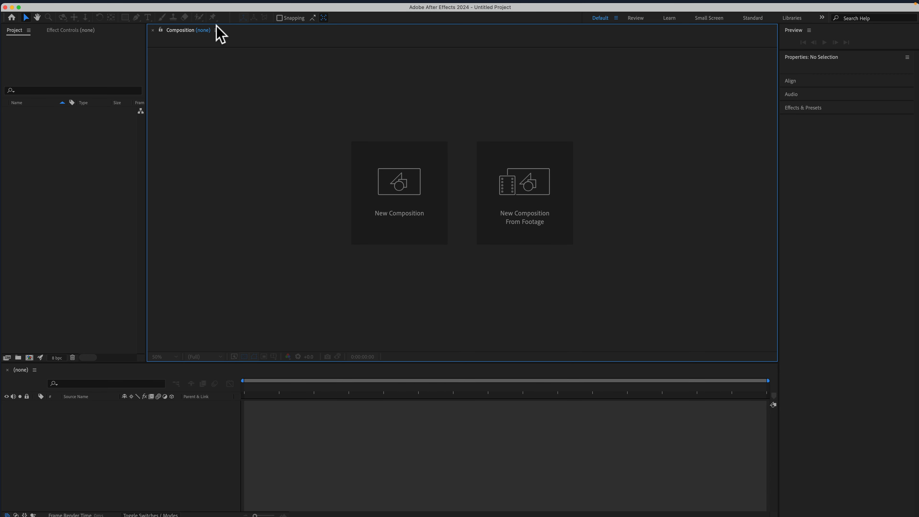
Save the untitled project as U2L4_COMPOSITIONS.aep in the 01_Project Files folder.
left_click(74, 5)
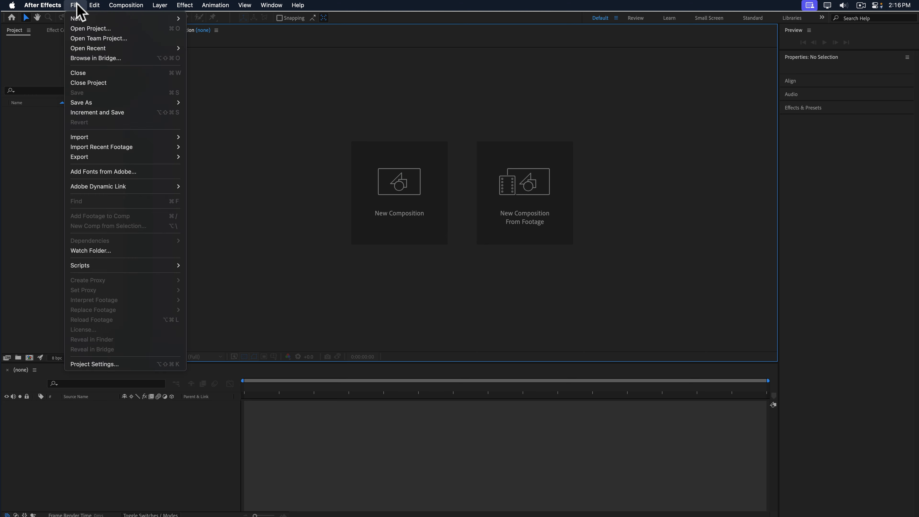
mouse_move(98, 105)
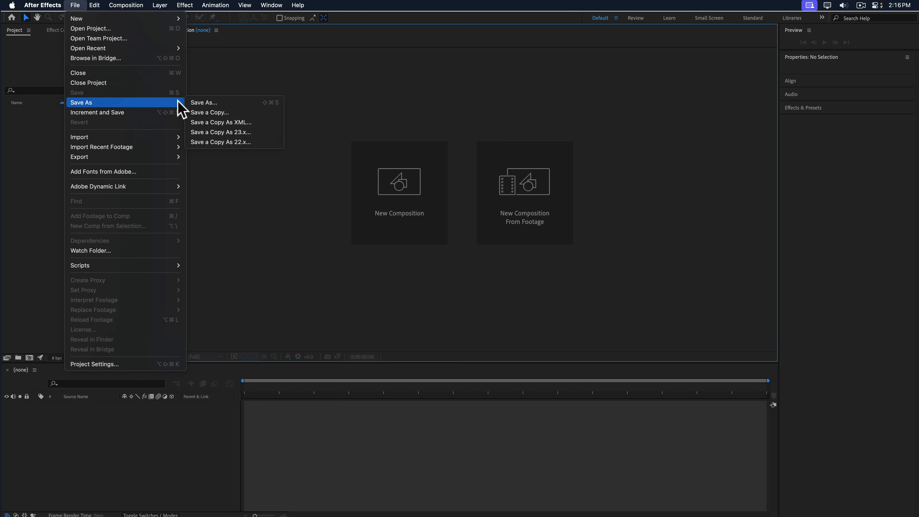
left_click(205, 101)
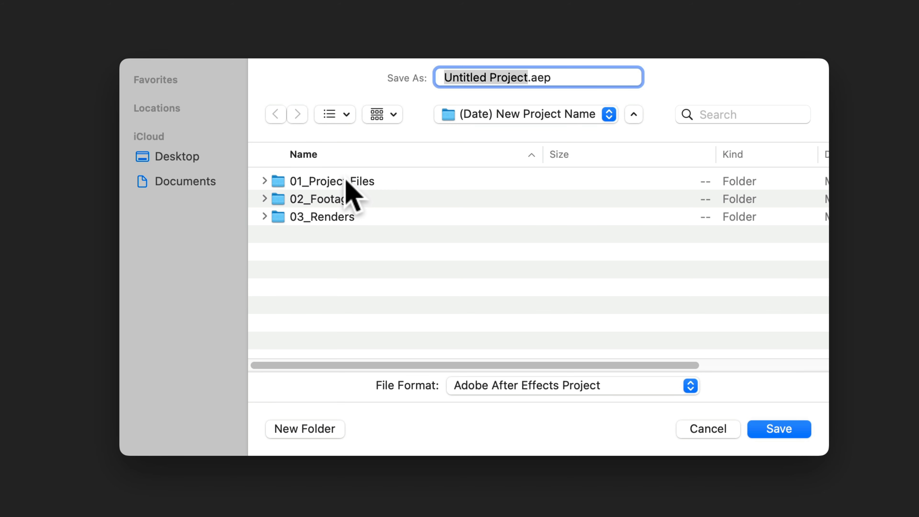
left_click(332, 181)
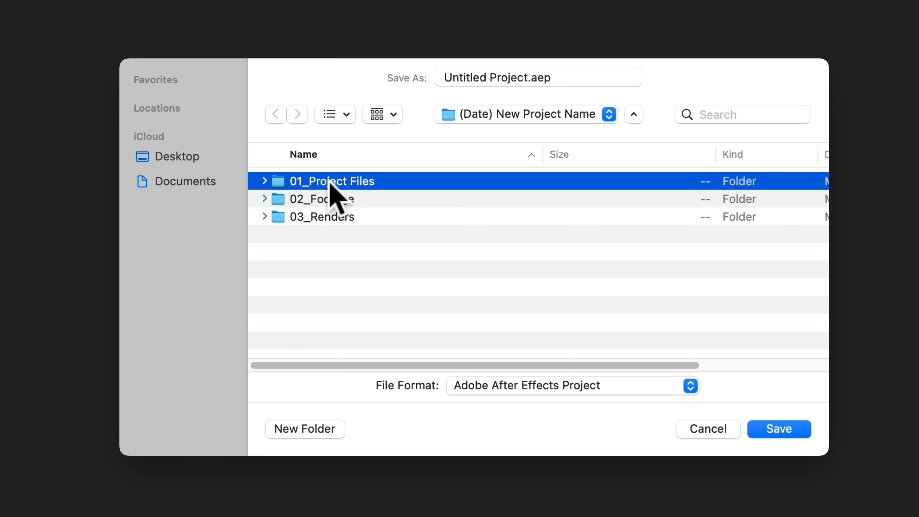
double_click(351, 181)
left_click_drag(530, 78, 392, 82)
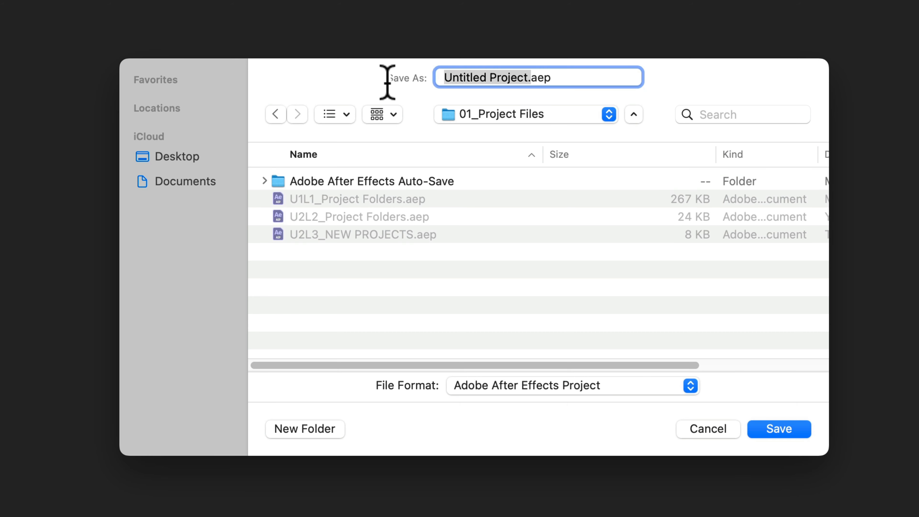
type("U2L4_COMPOSITIONS")
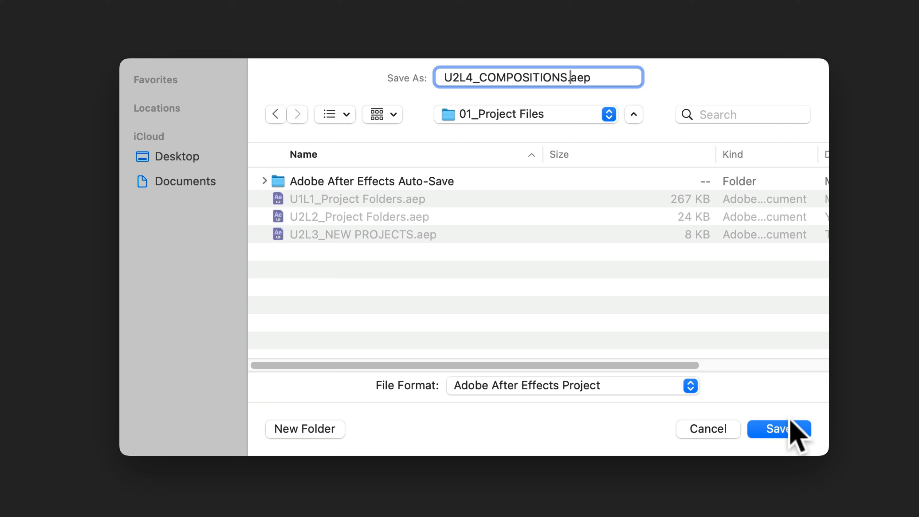
left_click(790, 421)
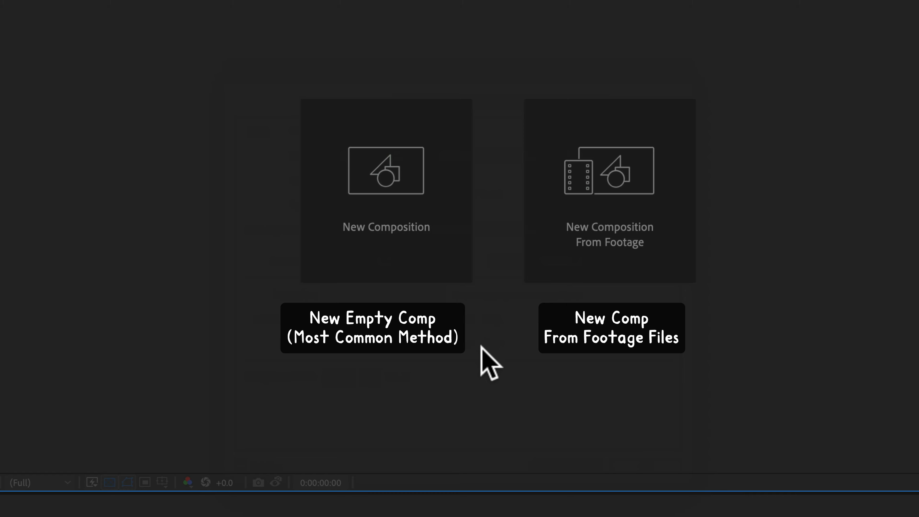
left_click(412, 235)
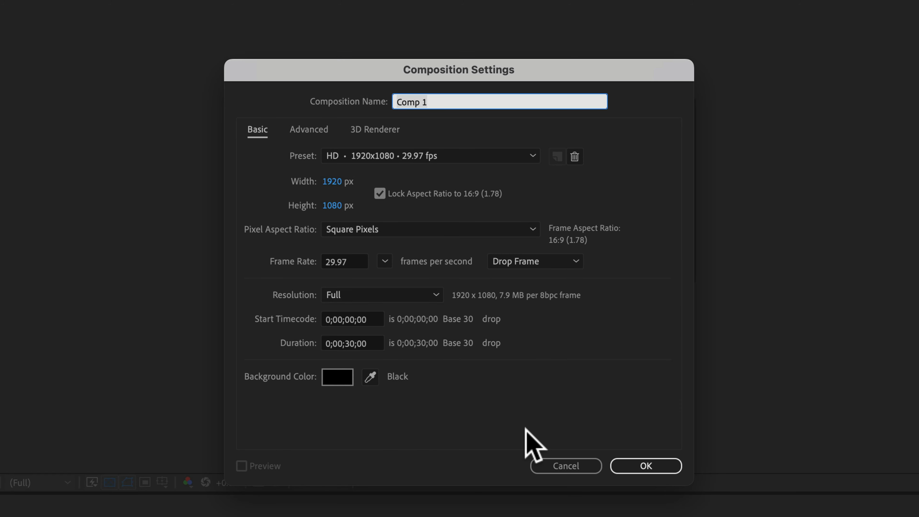
left_click(552, 467)
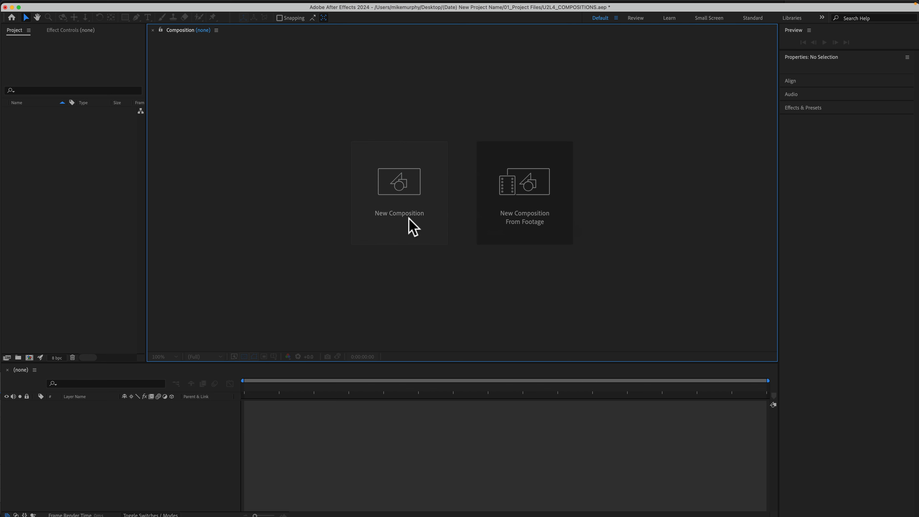
left_click(398, 195)
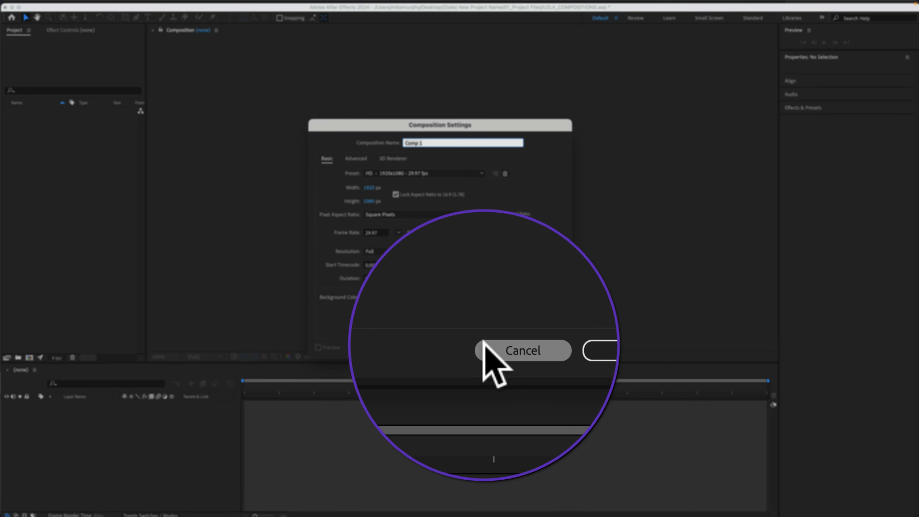
left_click(521, 348)
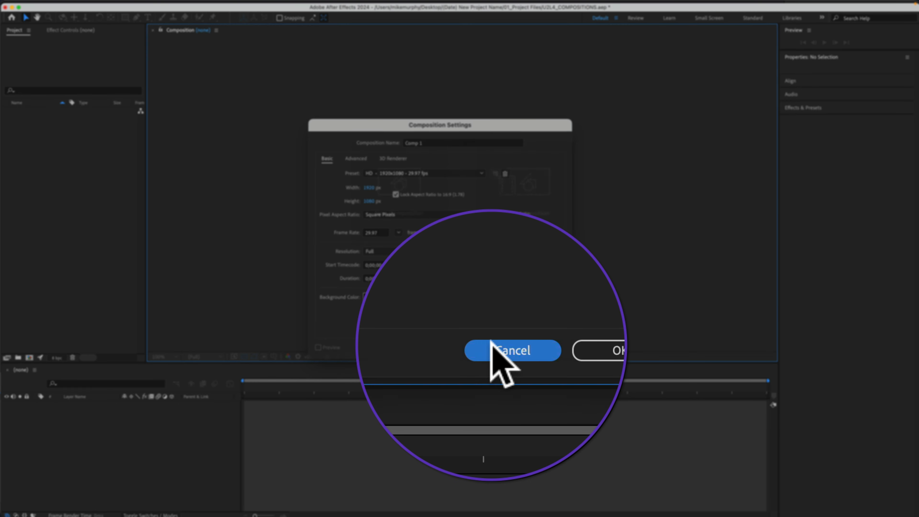
right_click(94, 167)
left_click(109, 173)
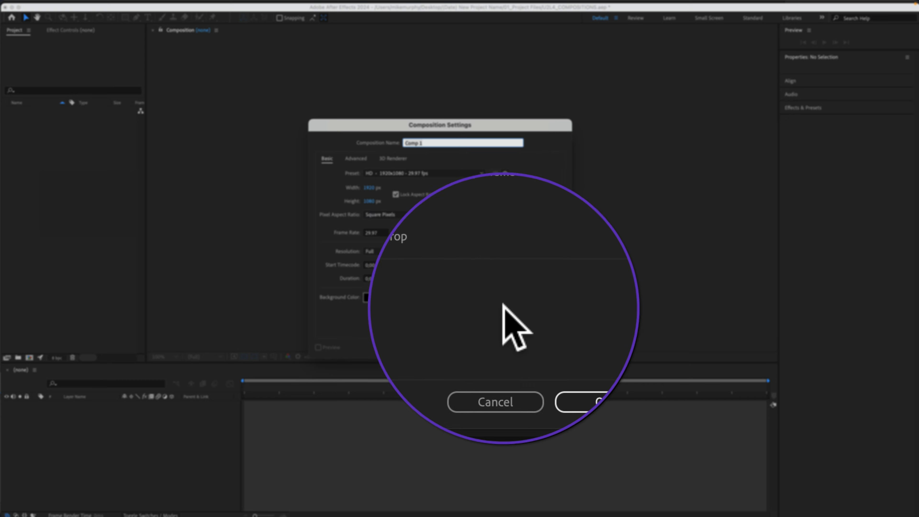
left_click(518, 348)
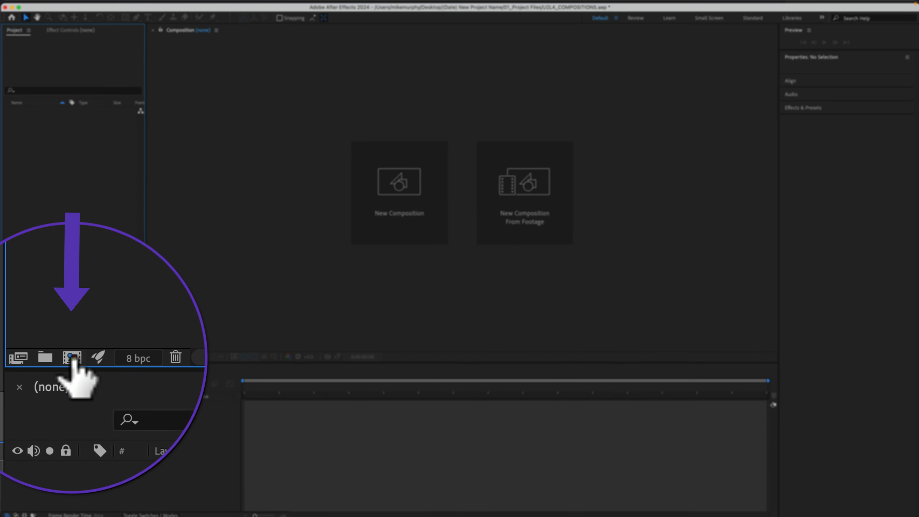
left_click(72, 357)
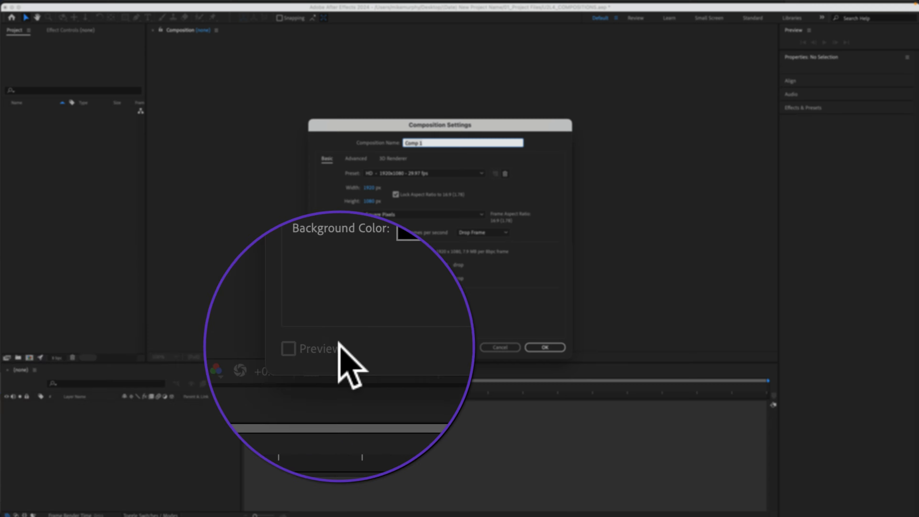
left_click(498, 353)
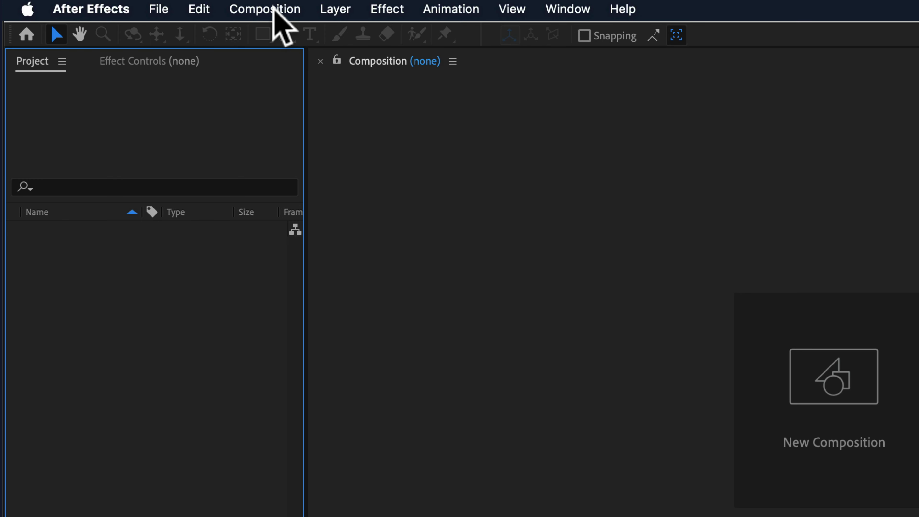
Start a new composition named "My New Awesome Comp" with the HD 1920x1080 24 fps preset.
left_click(273, 9)
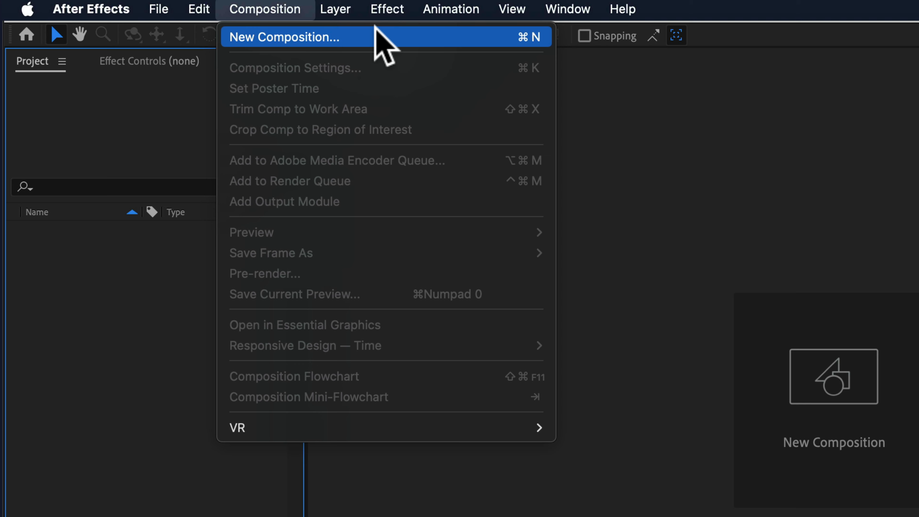
key("super")
key("super+n")
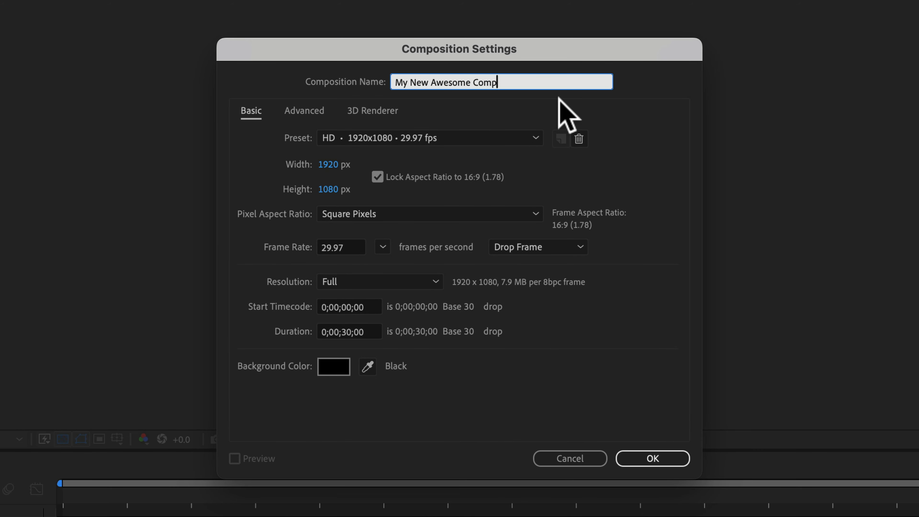
left_click(433, 137)
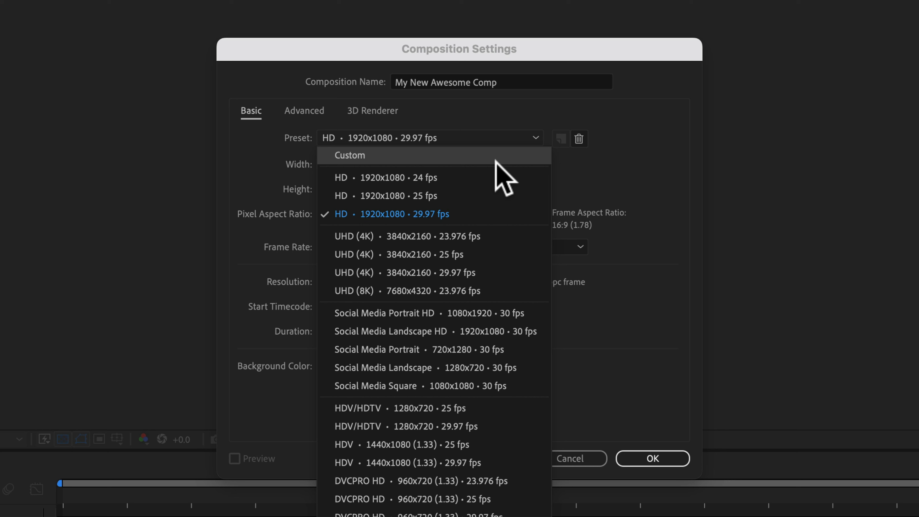
left_click(448, 178)
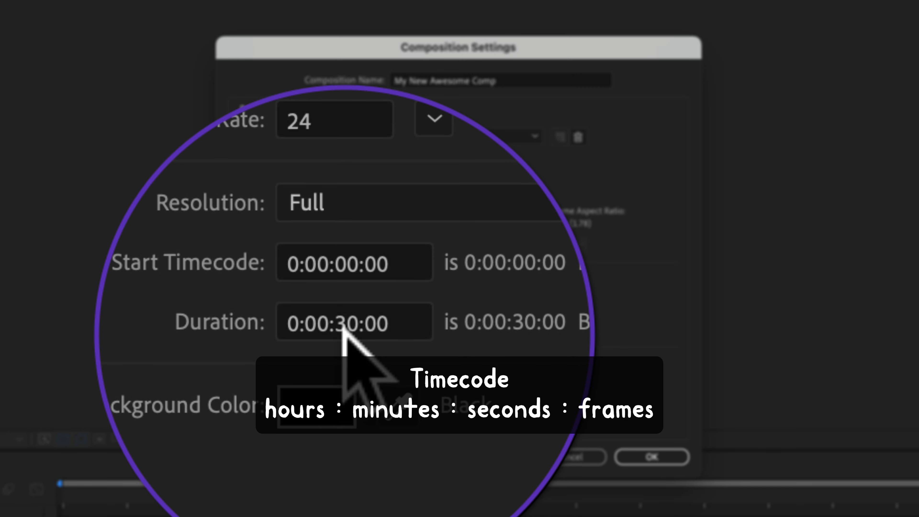
Set the new composition's duration to 10 seconds (0:00:10:00).
left_click(343, 327)
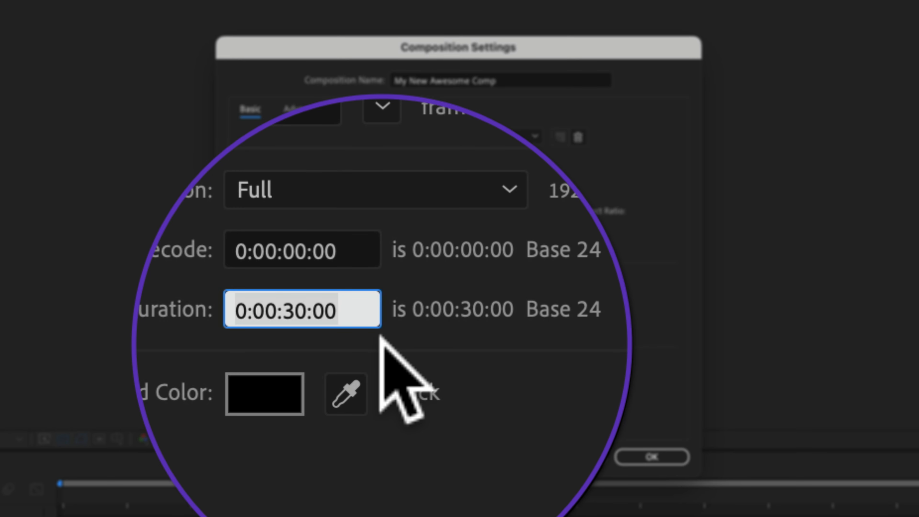
type("10")
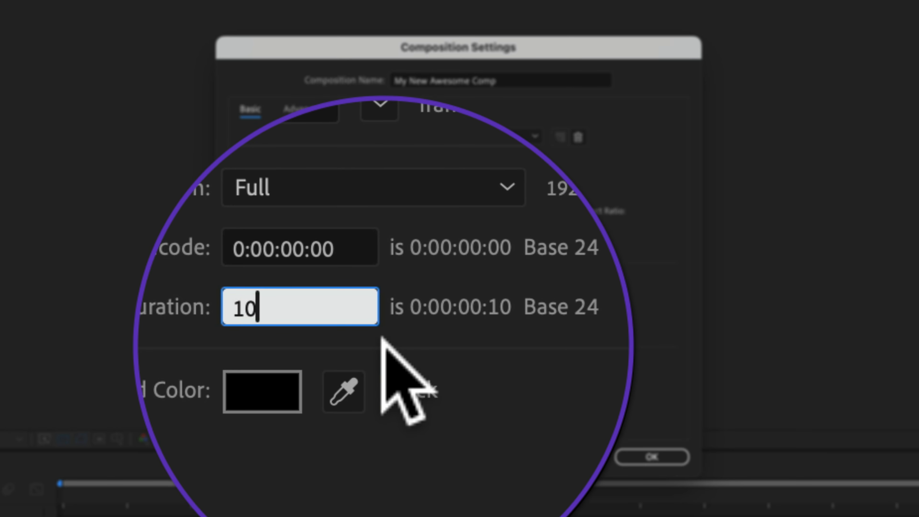
type(".")
key("BackSpace")
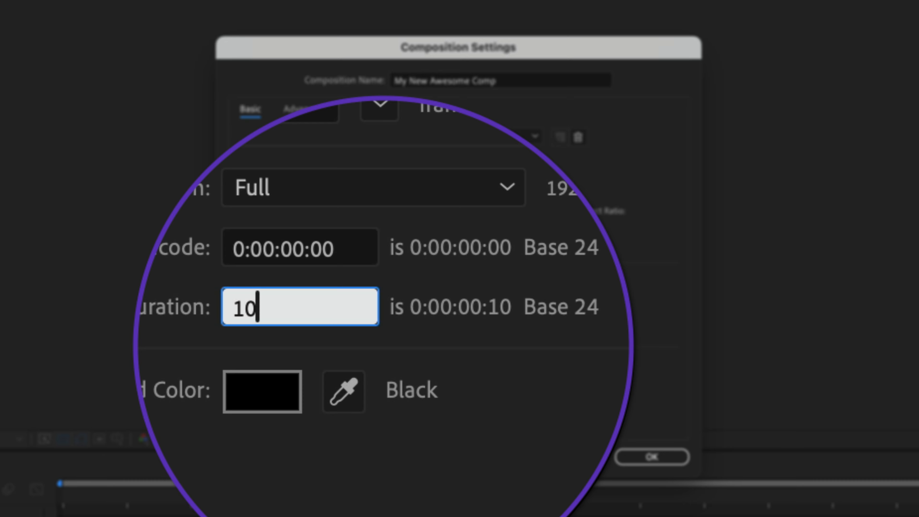
type(".")
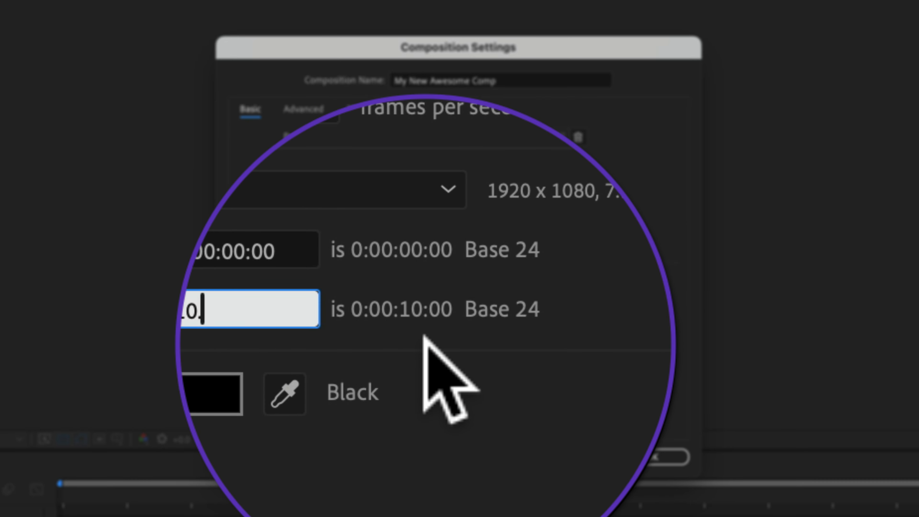
key("Tab")
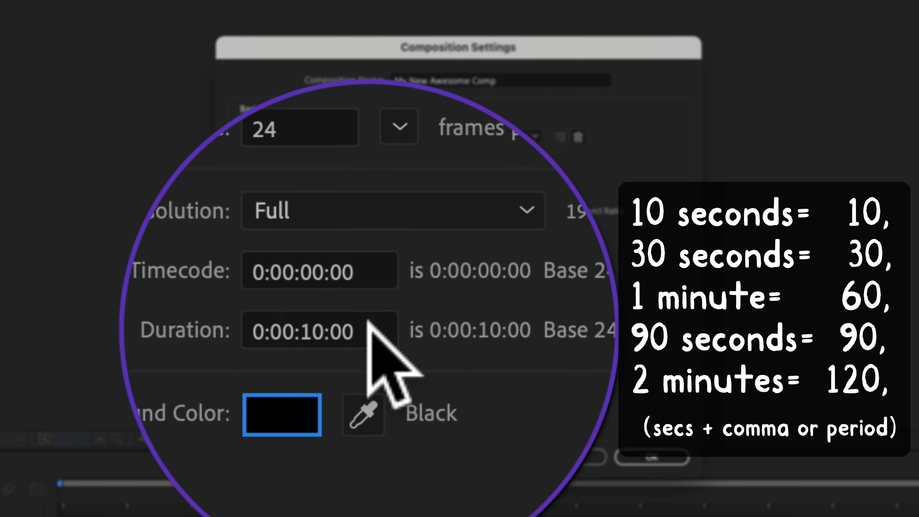
key("shift+Tab")
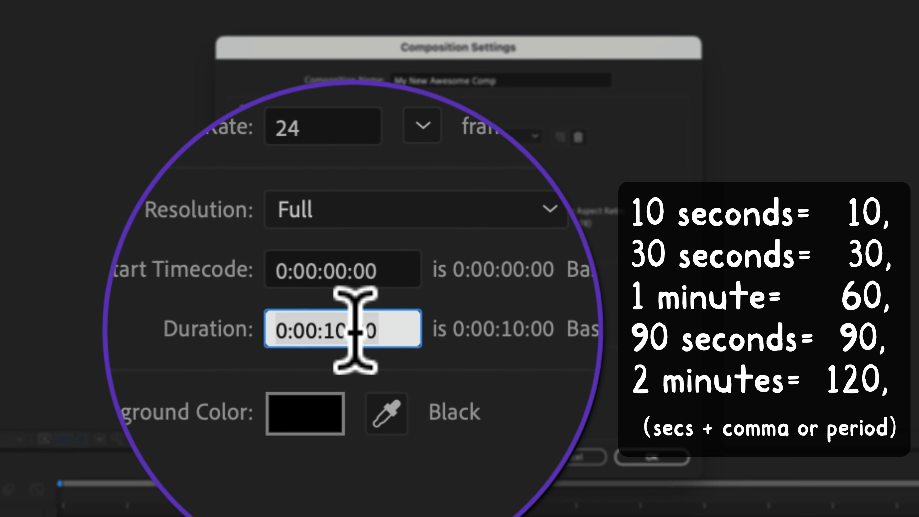
Set the new composition's duration to 60 seconds (0:01:00:00).
type("60,")
key("BackSpace")
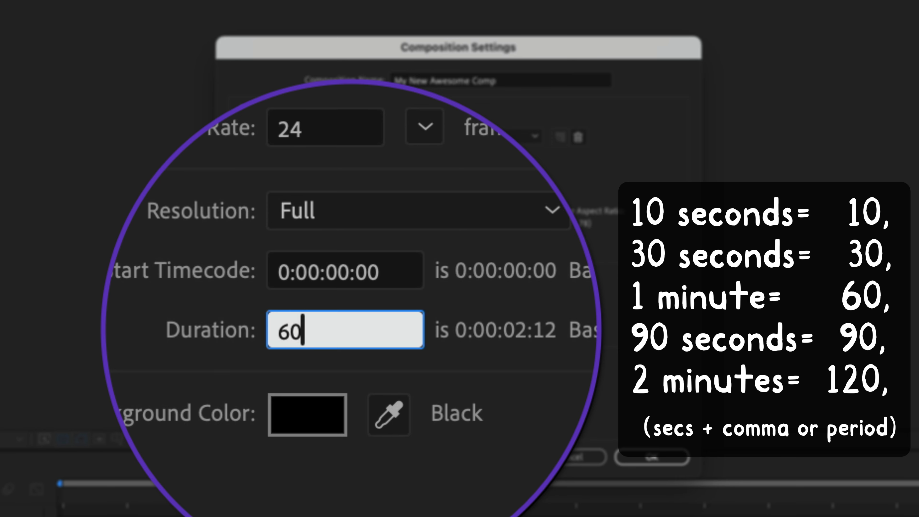
type(".")
key("Tab")
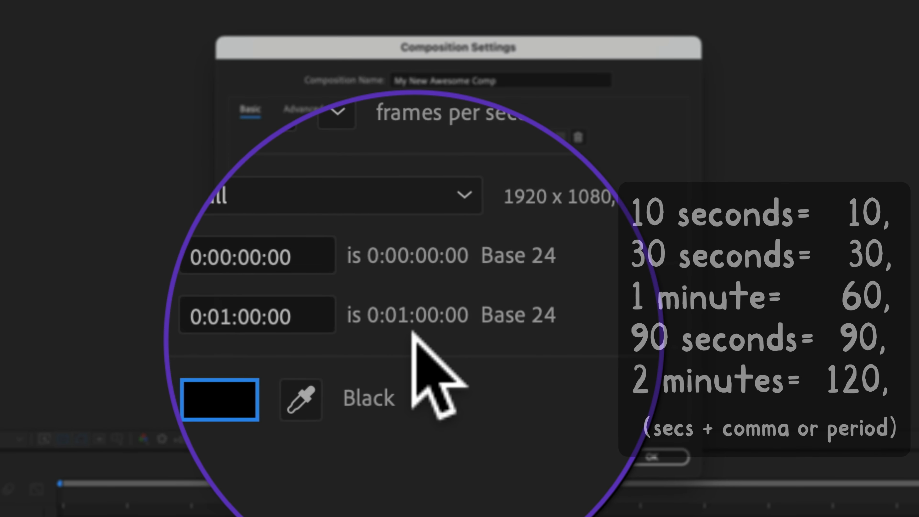
Return the composition's duration to 10 seconds (0:00:10:00).
left_click(370, 326)
type("10.")
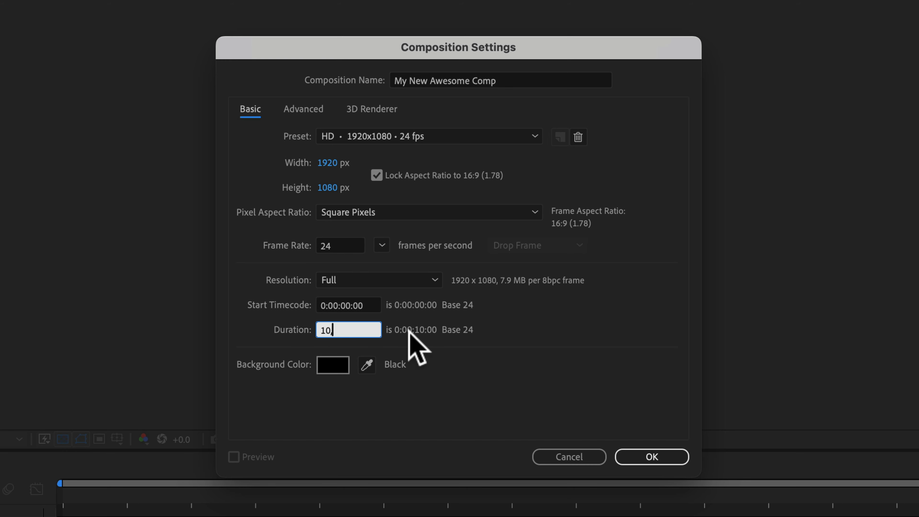
key("Tab")
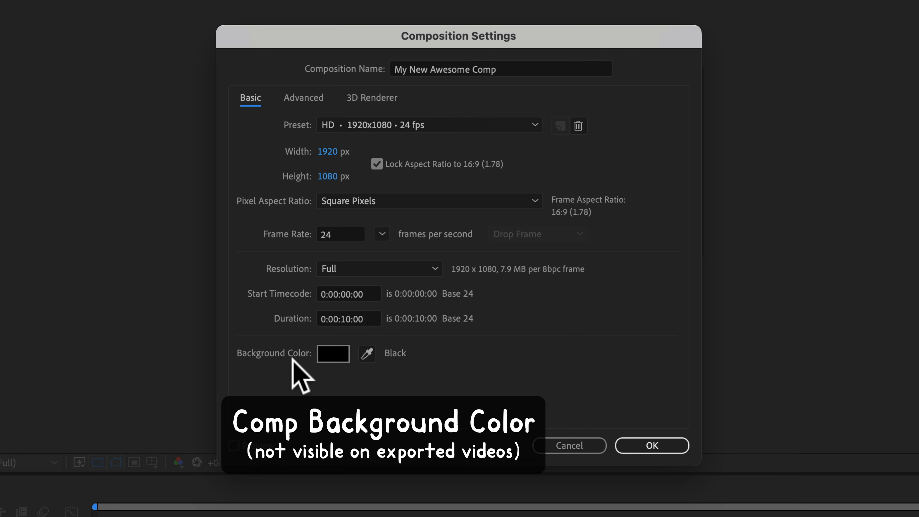
Set the background color to a deep blue and create the composition.
left_click(333, 353)
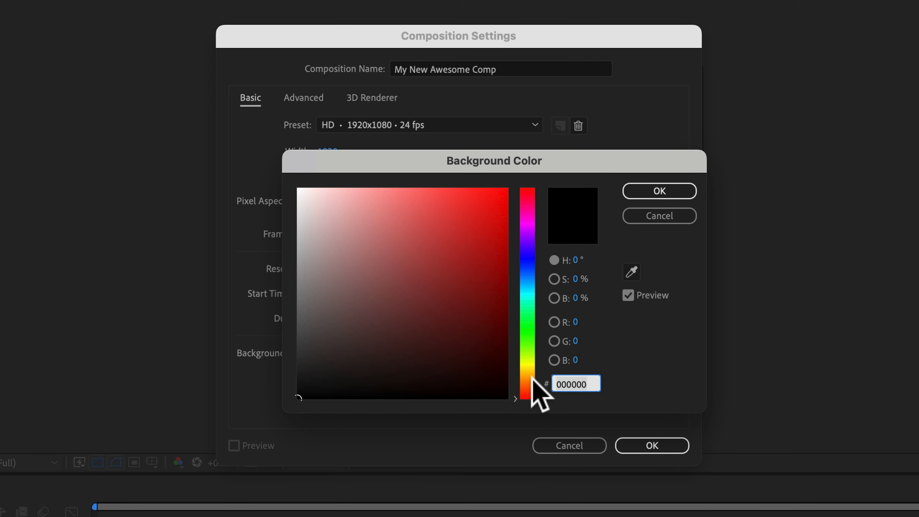
left_click_drag(524, 303, 525, 247)
left_click(477, 359)
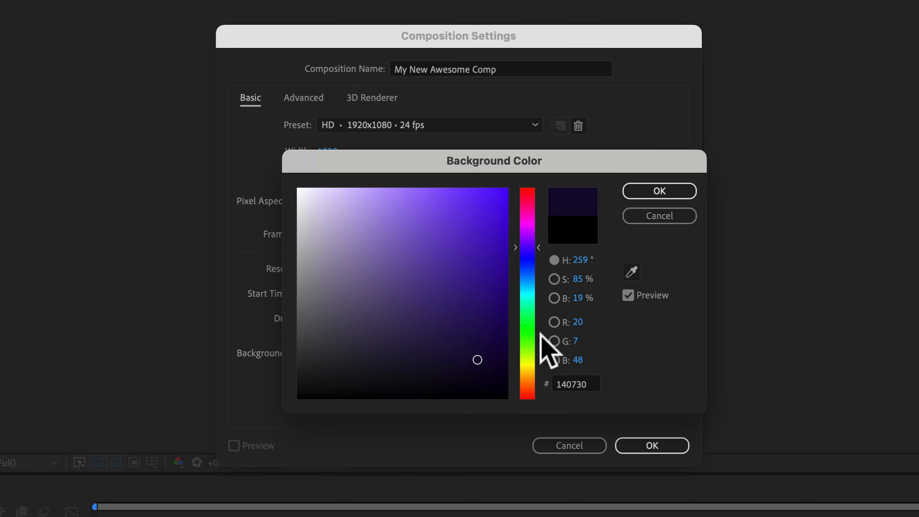
left_click(632, 272)
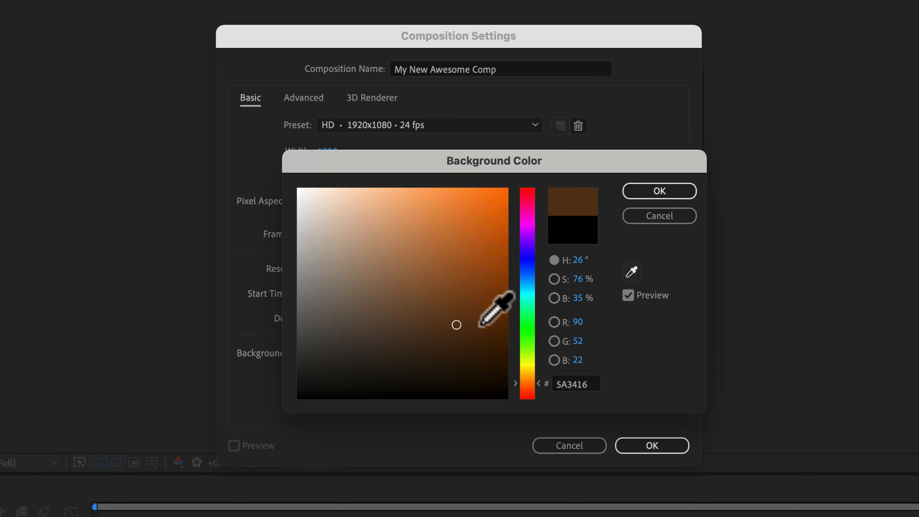
key("Escape")
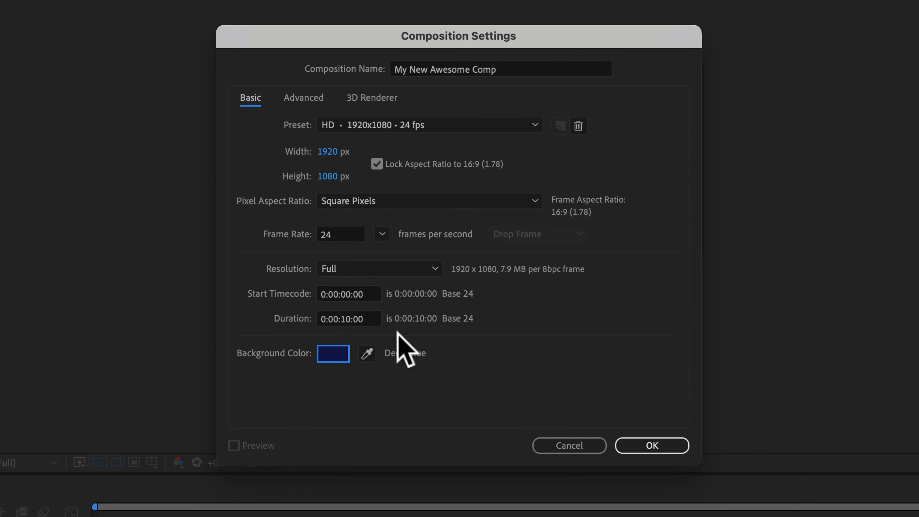
left_click(650, 445)
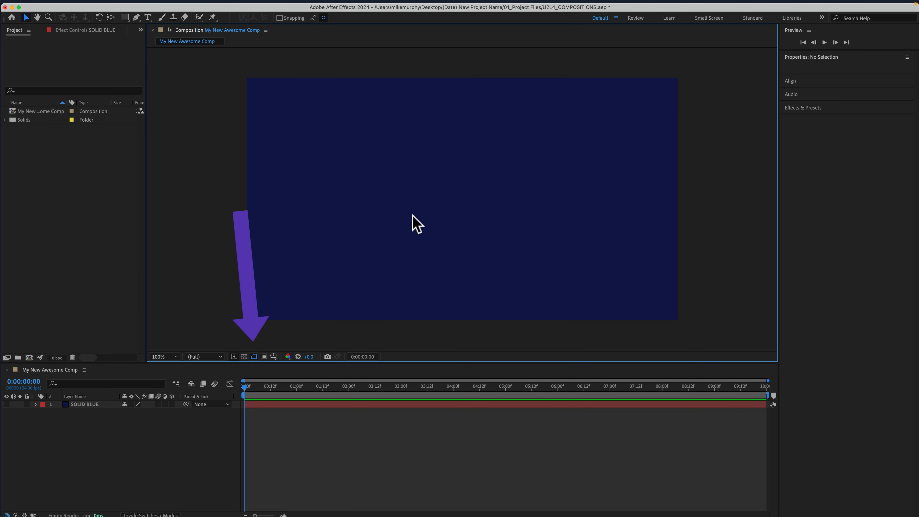
Toggle the transparency grid on and off to check whether the composition's background color is actual content.
left_click(244, 357)
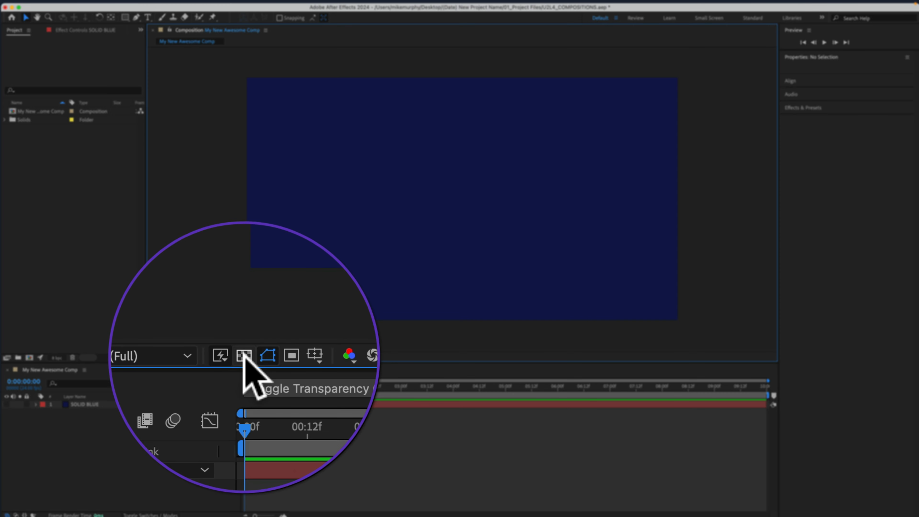
left_click(244, 356)
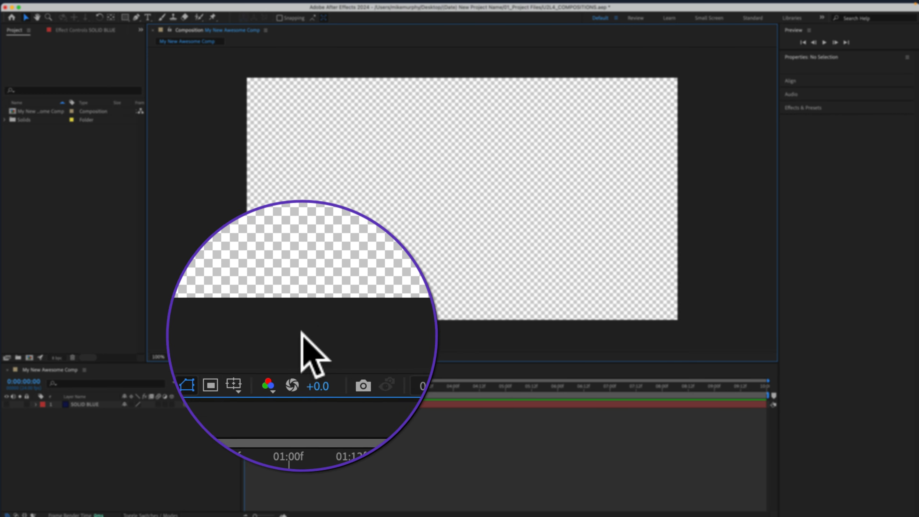
left_click(245, 356)
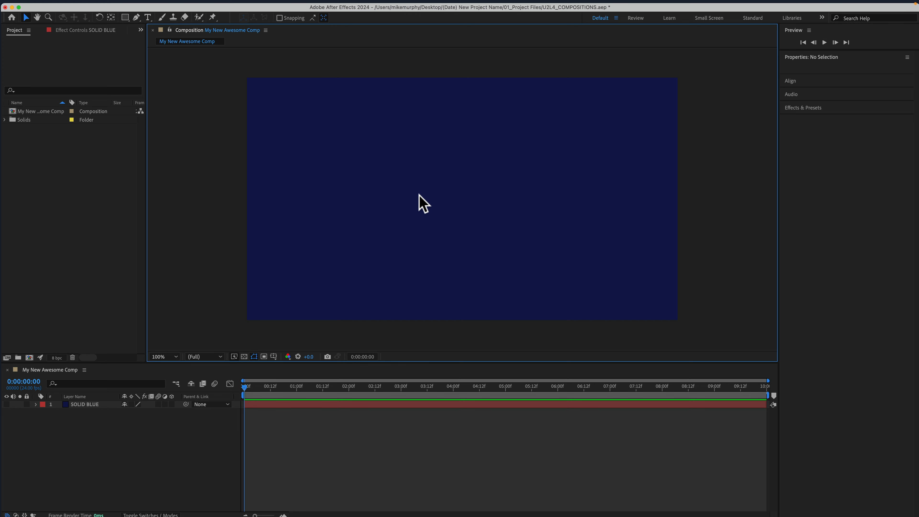
Make the SOLID BLUE layer visible and turn on the transparency grid to compare the solid with the background color.
left_click(77, 402)
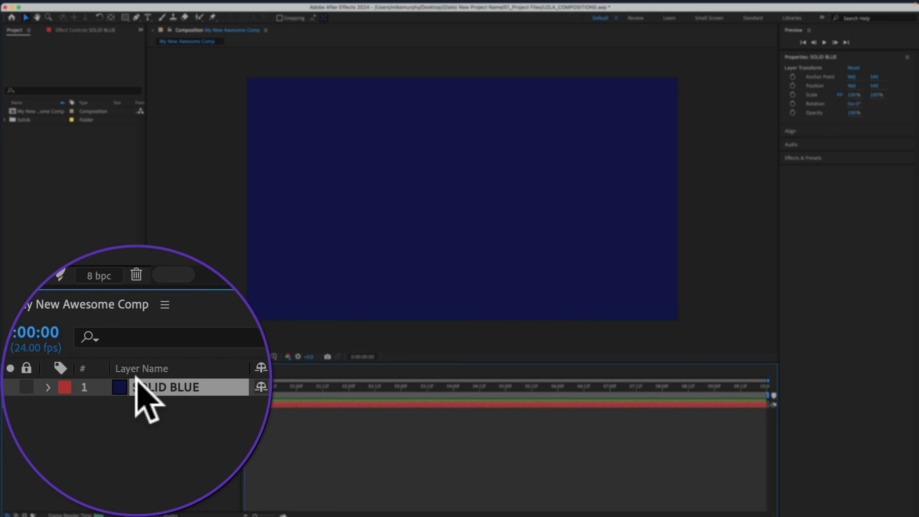
left_click(16, 379)
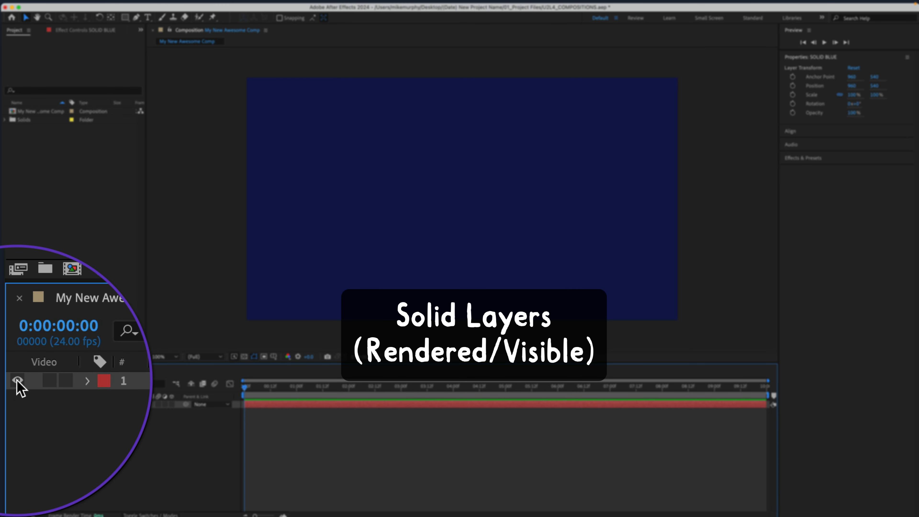
left_click(17, 378)
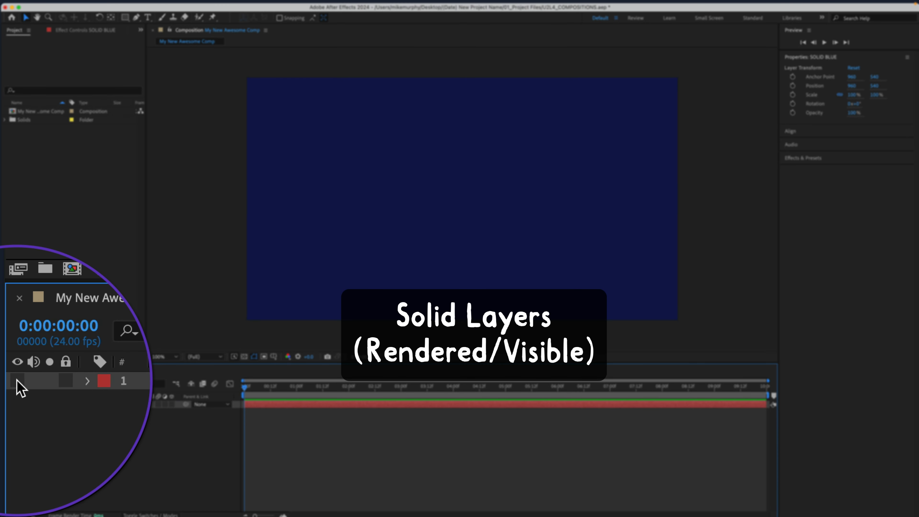
left_click(17, 379)
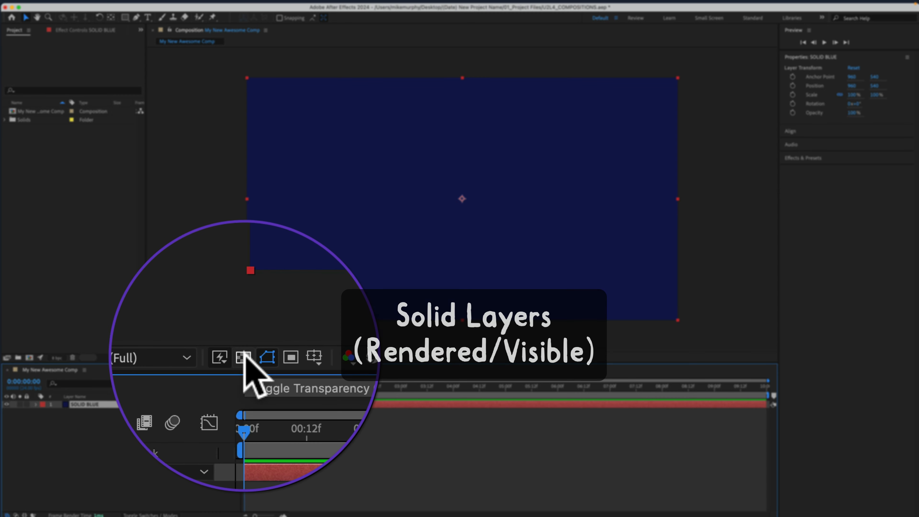
left_click(244, 356)
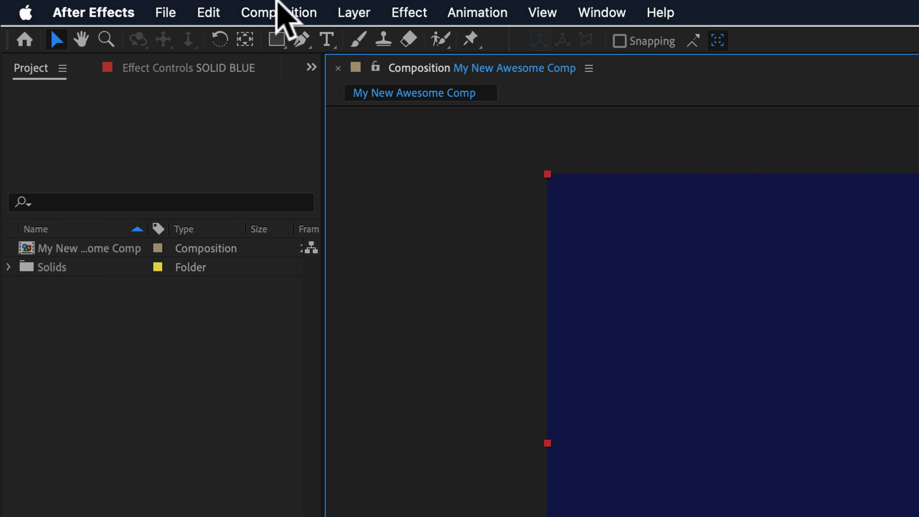
Open the settings of My New Awesome Comp and set its frame rate to 12 frames per second.
left_click(125, 5)
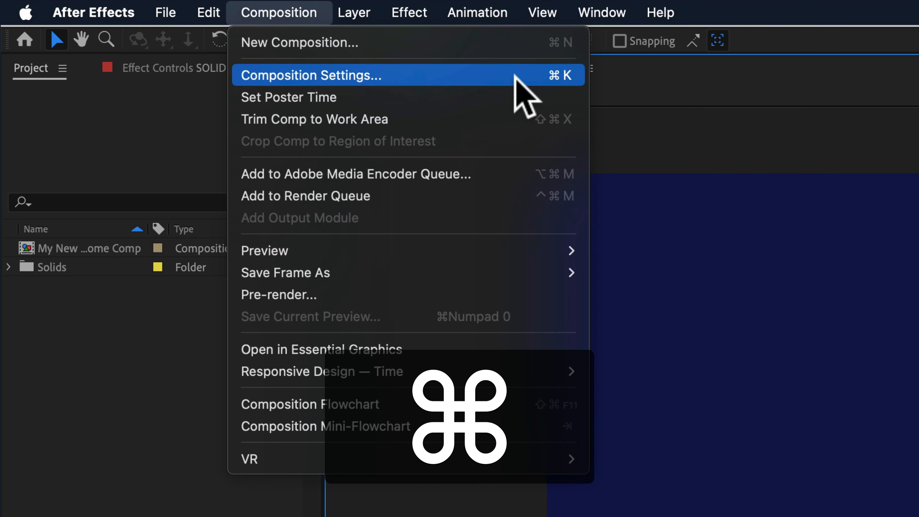
key("super+k")
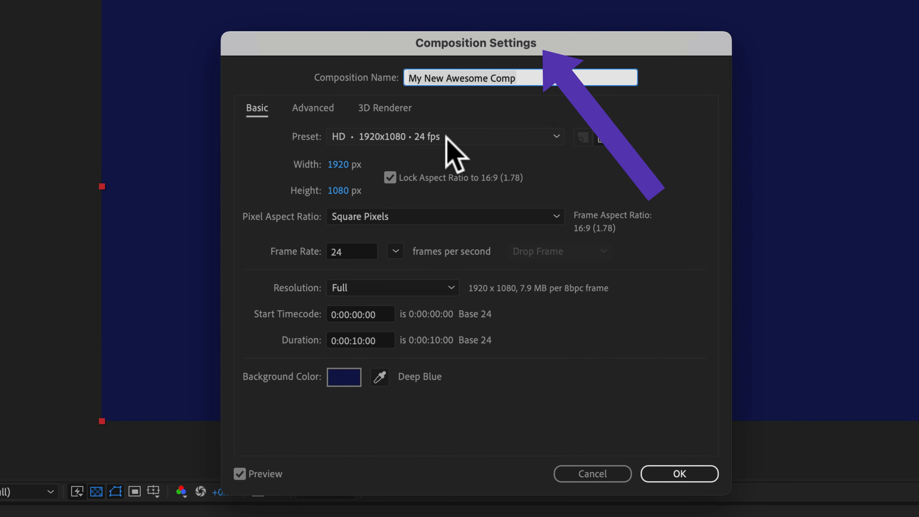
left_click(323, 108)
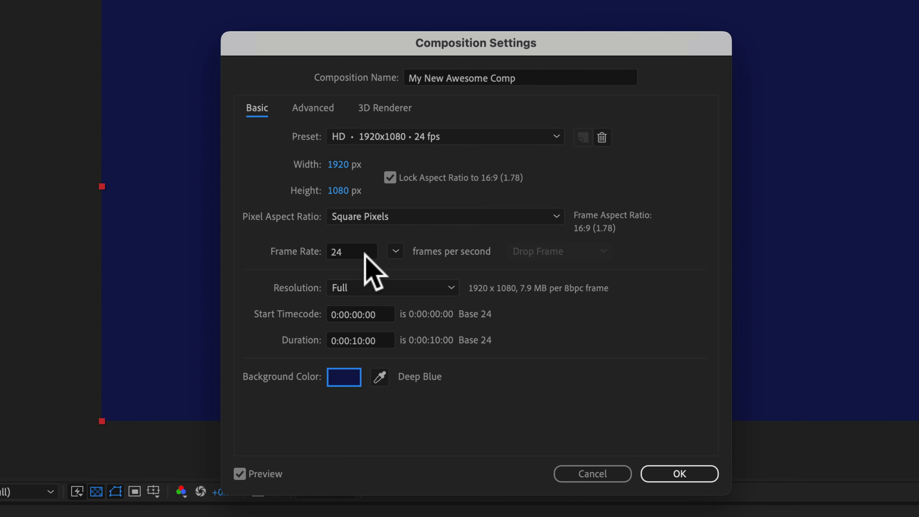
left_click(395, 251)
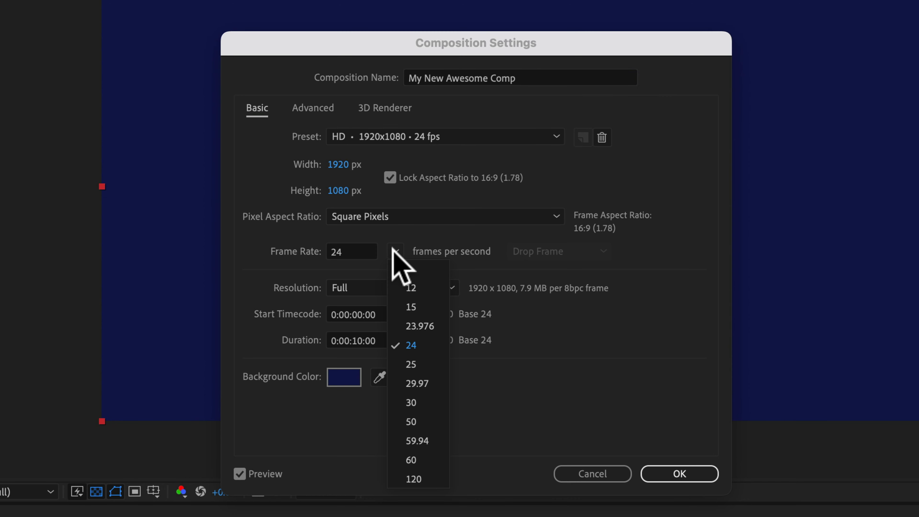
left_click(407, 288)
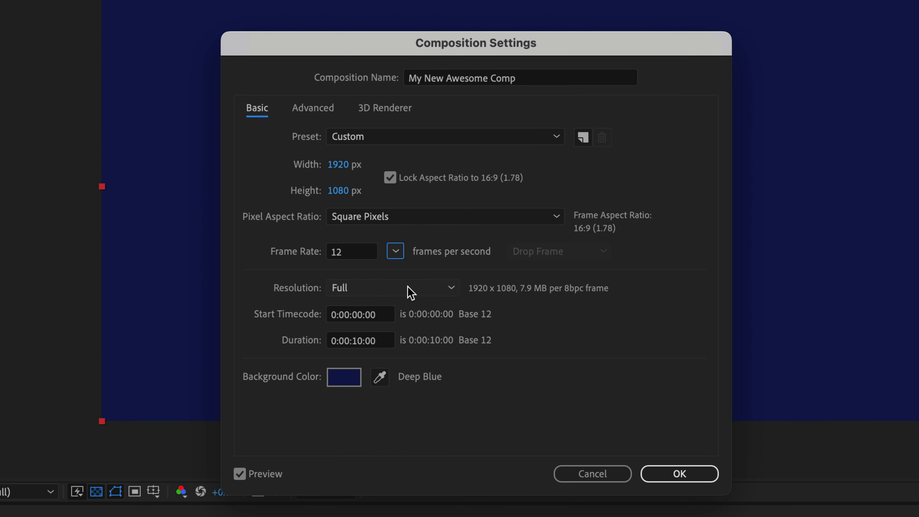
Change the composition's background color to a medium gray-blue.
left_click(350, 377)
left_click_drag(484, 363, 438, 316)
left_click(685, 214)
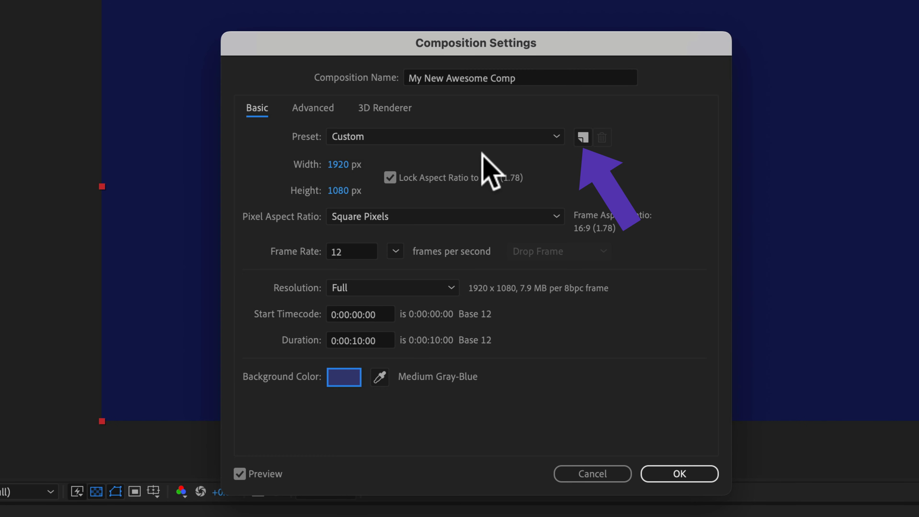
Save these settings as a custom preset named with the author's first name plus "HD 12fps", and apply them to the composition.
left_click(582, 136)
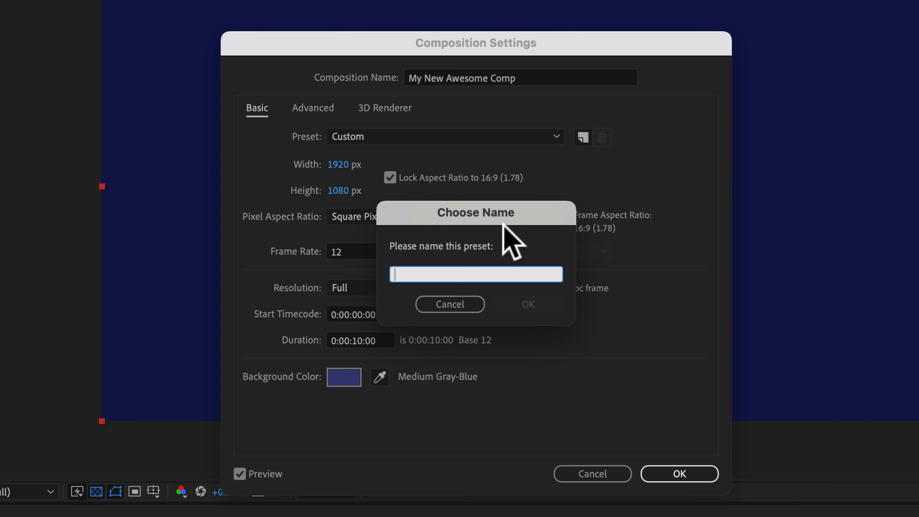
type("Mi")
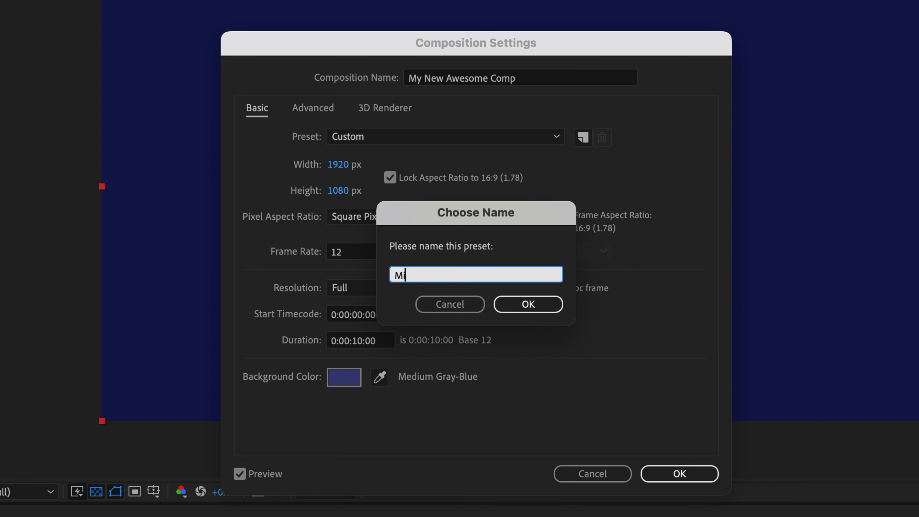
type("ke's HD 12fps")
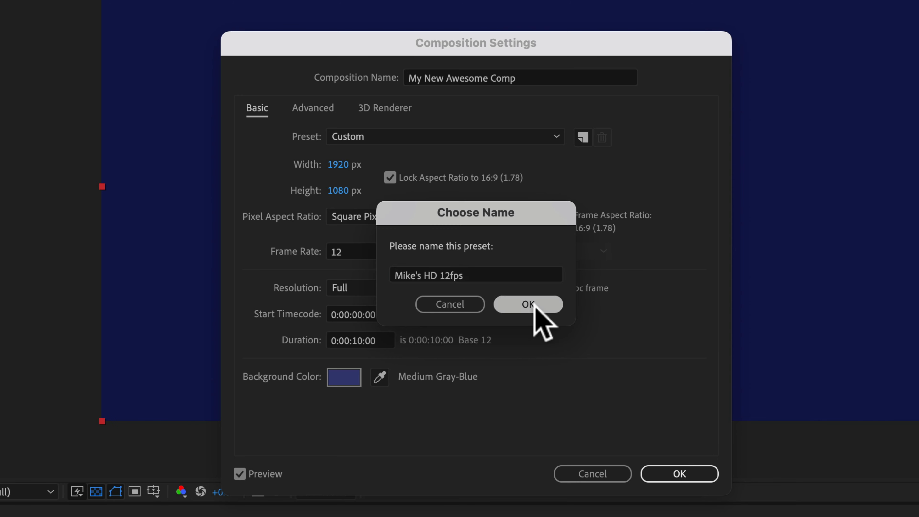
left_click(532, 305)
left_click(680, 475)
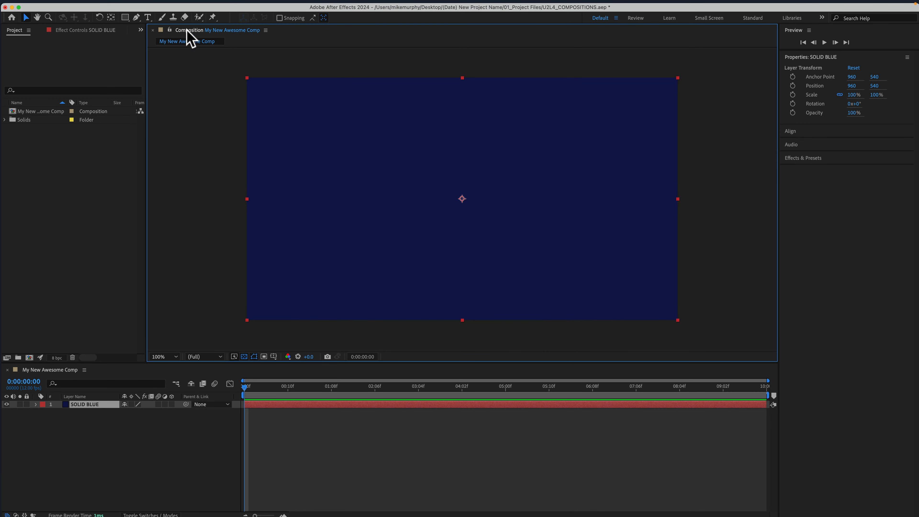
Start another new composition using the saved custom HD 12fps preset.
left_click(126, 3)
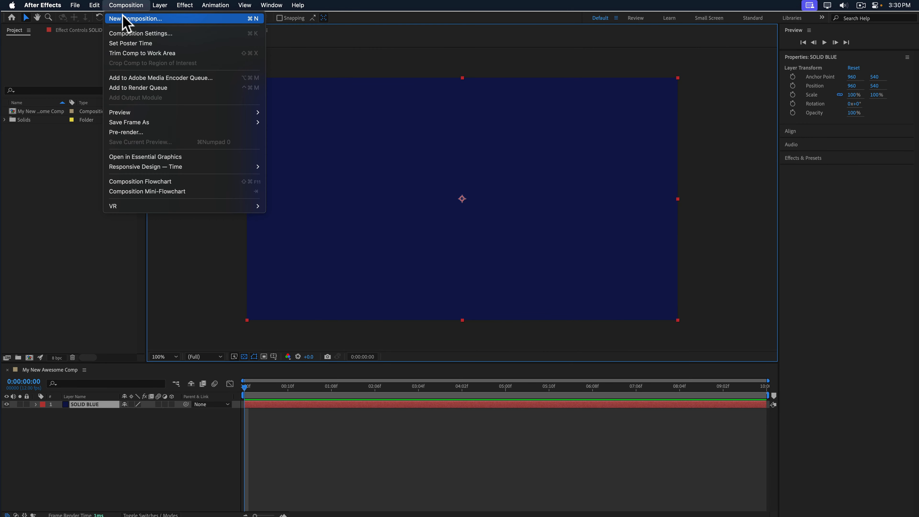
left_click(137, 19)
left_click(369, 167)
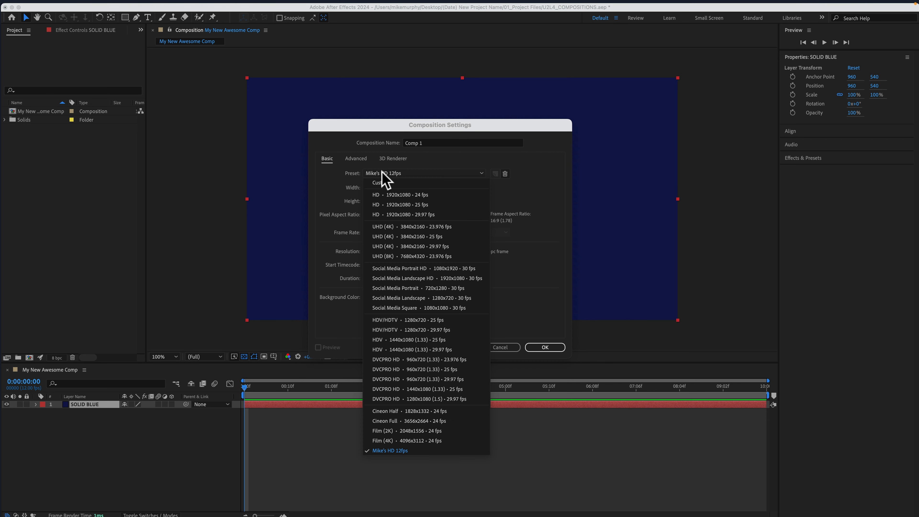
left_click(450, 448)
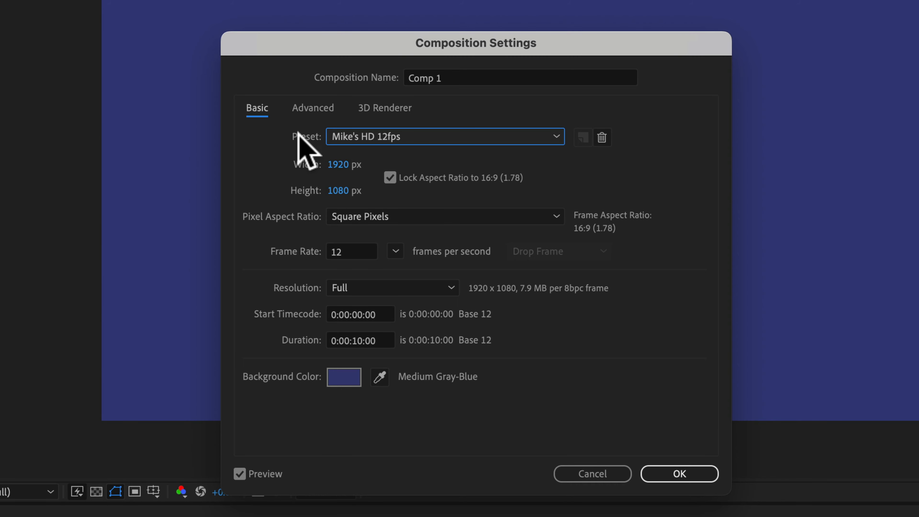
Review the available composition presets and delete the custom HD 12fps preset.
left_click(469, 172)
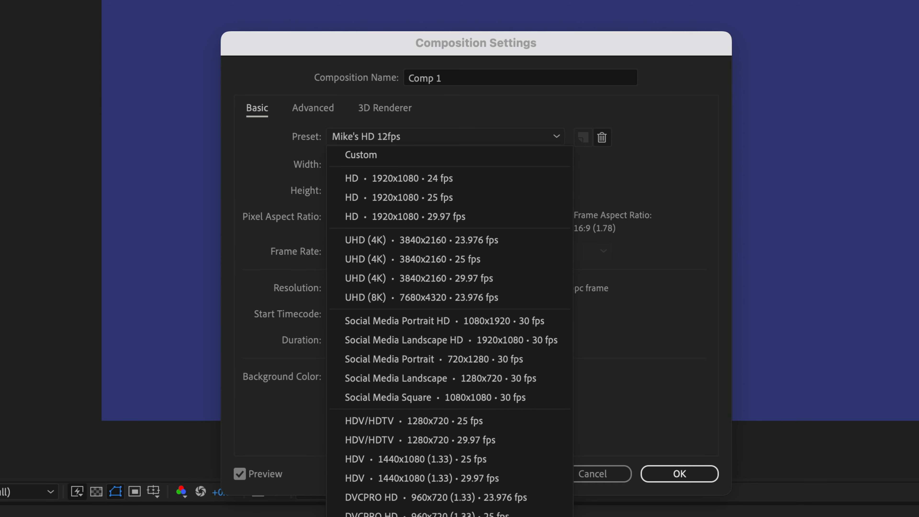
key("Escape")
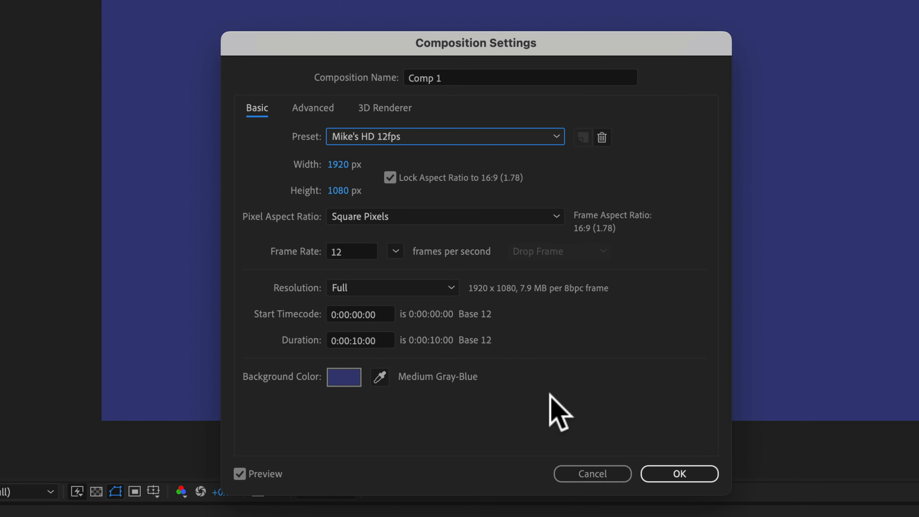
left_click(602, 137)
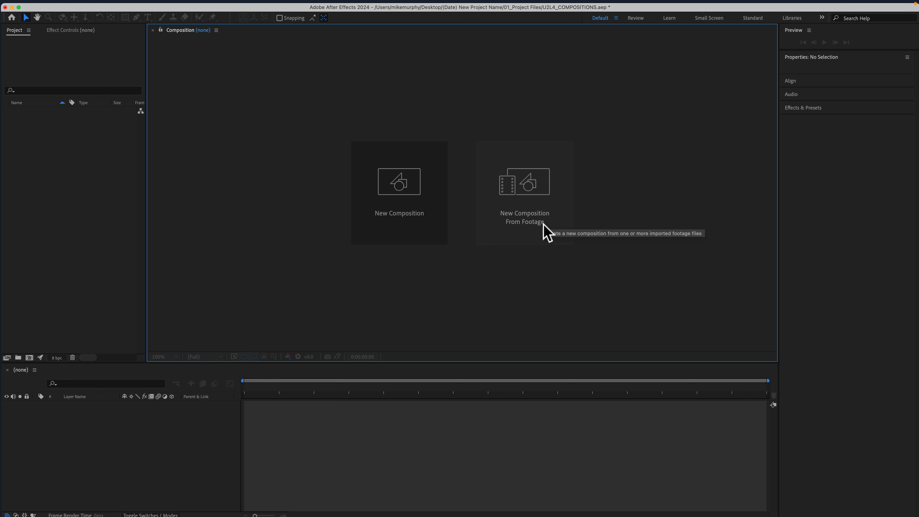
Create a new composition from the footage file 03_Black Copy Paper_Overlay.mp4 in the 02_Footage folder.
left_click(539, 203)
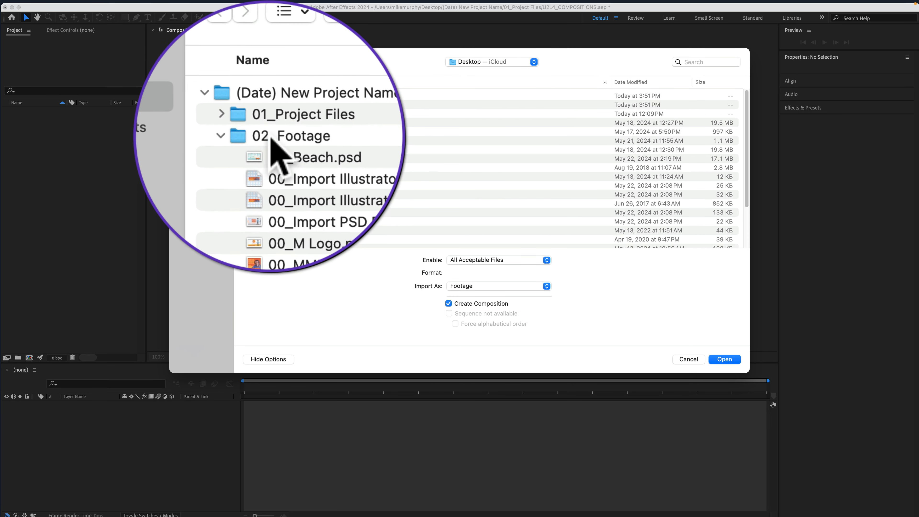
left_click(283, 113)
scroll(300, 144, "down", 6)
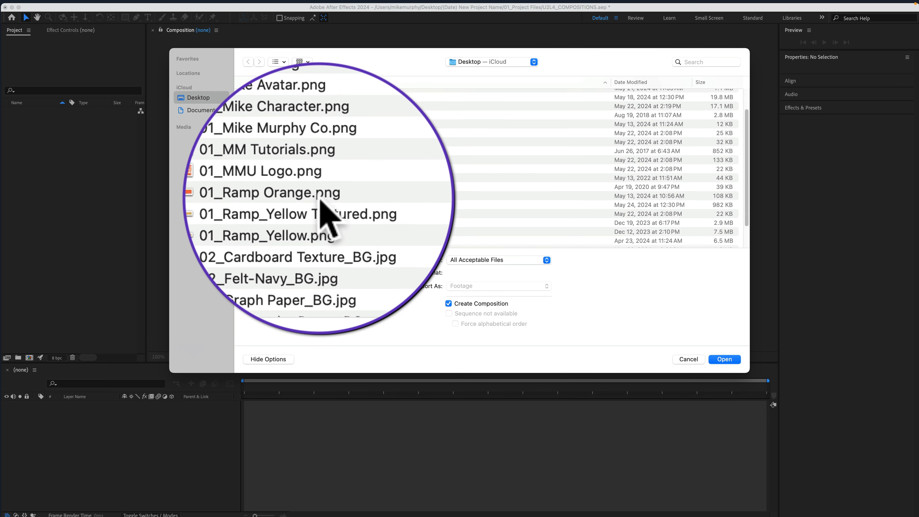
left_click(294, 205)
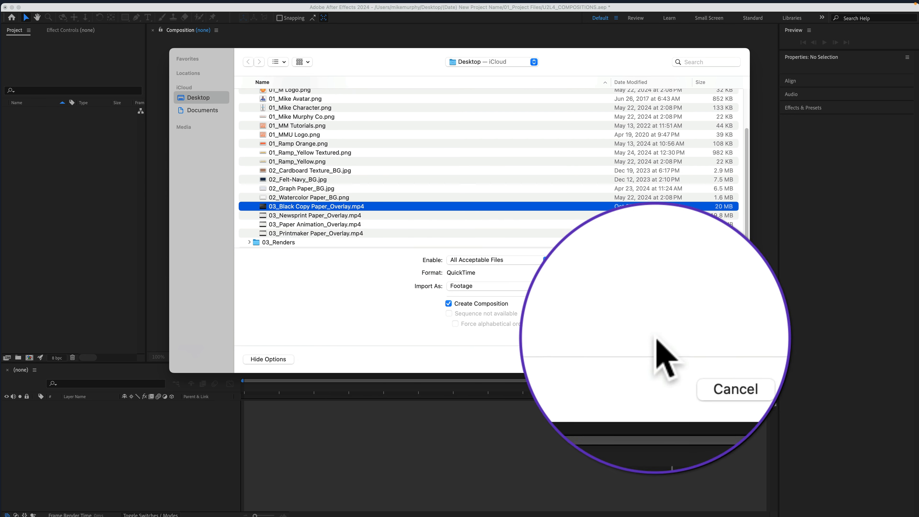
left_click(724, 359)
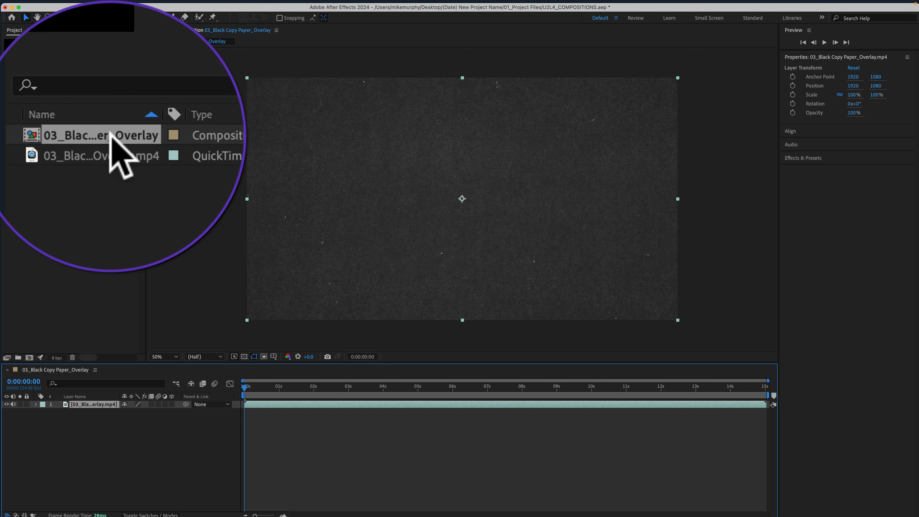
Compare the details of the black copy paper composition and its source clip, and check the composition's settings.
left_click(90, 136)
left_click(103, 137)
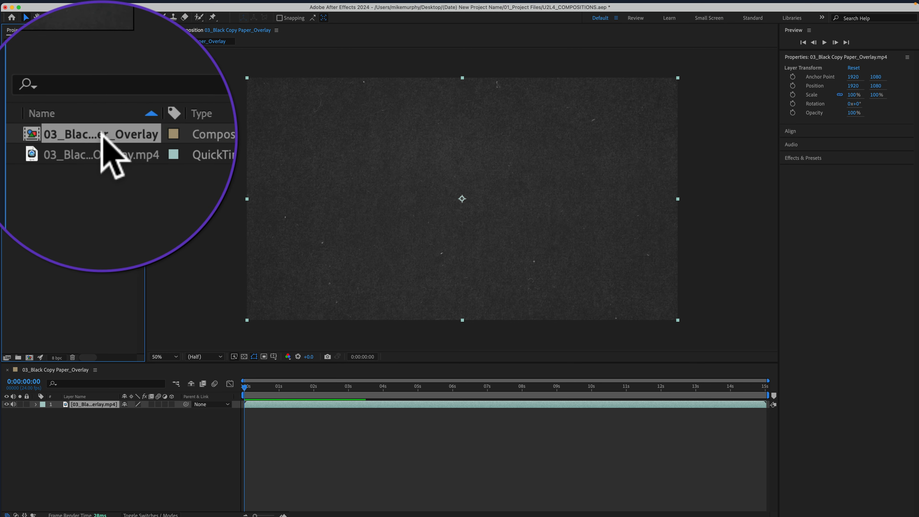
left_click(109, 156)
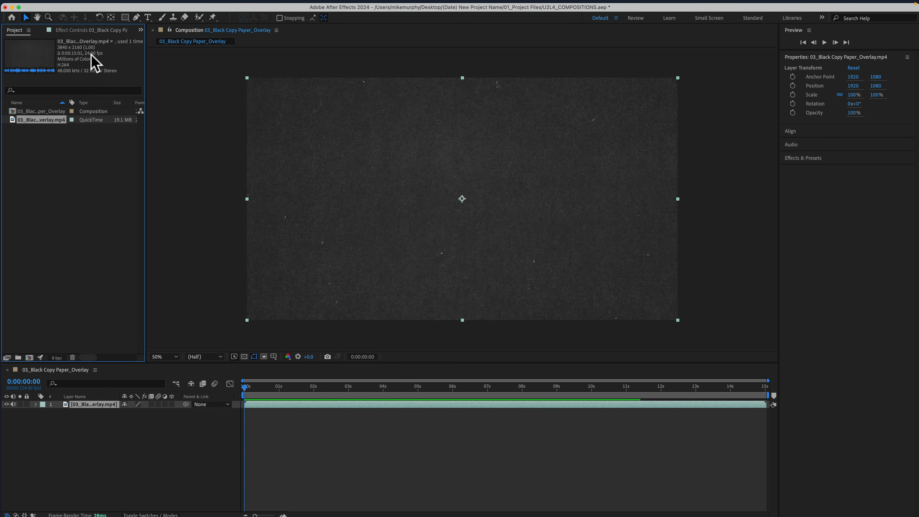
left_click(266, 168)
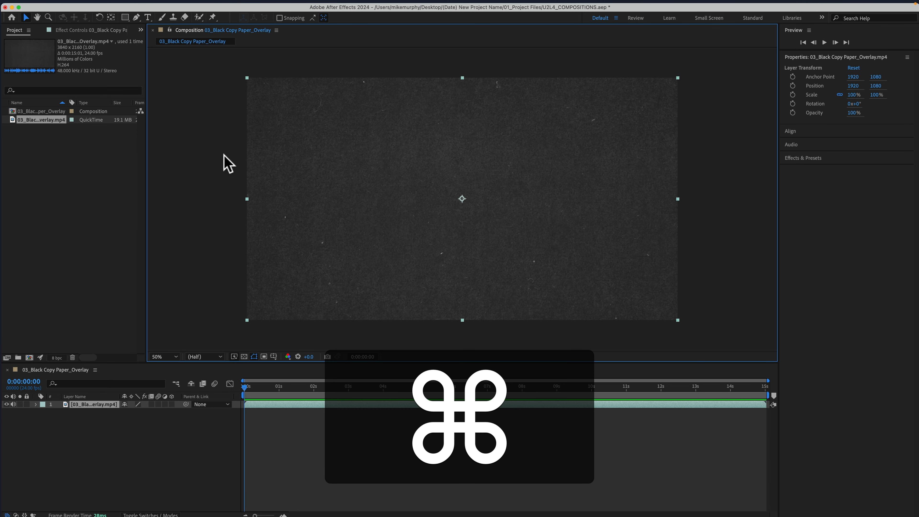
key("super+k")
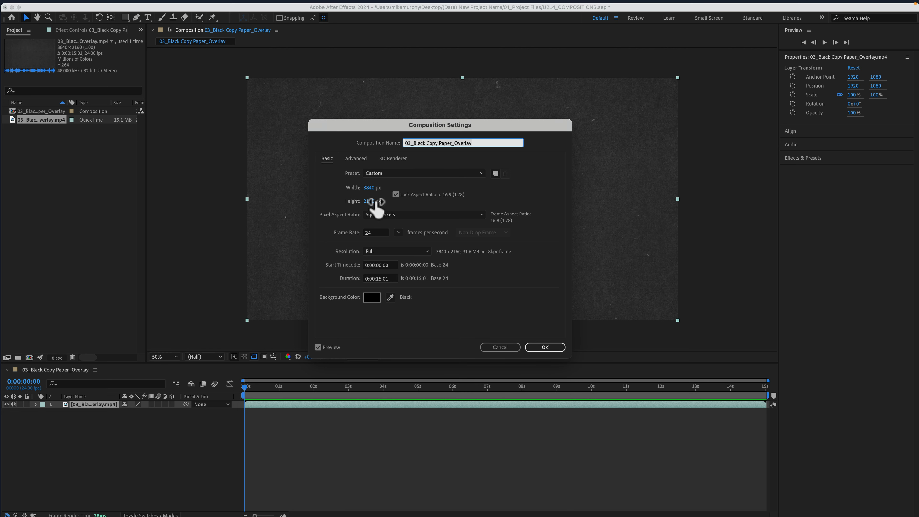
left_click(494, 348)
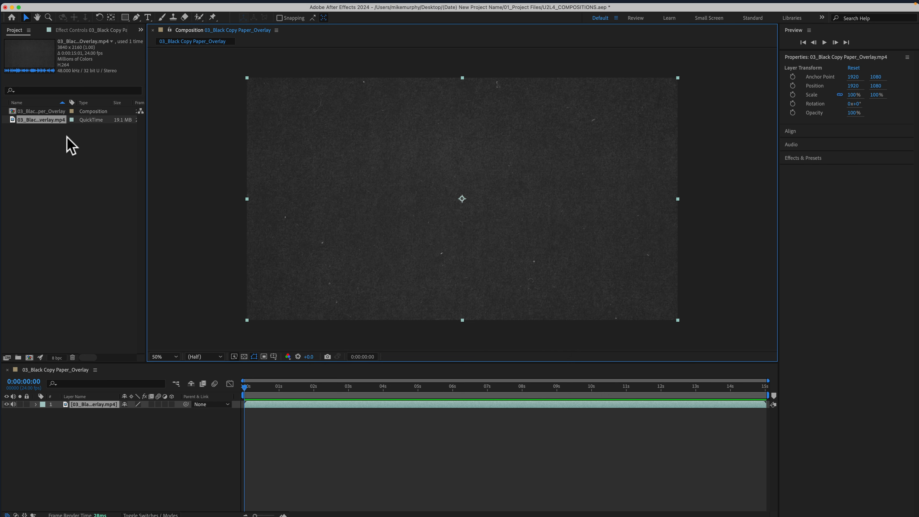
Delete the black copy paper composition together with its source clip from the project.
left_click(51, 111, "shift")
key("BackSpace")
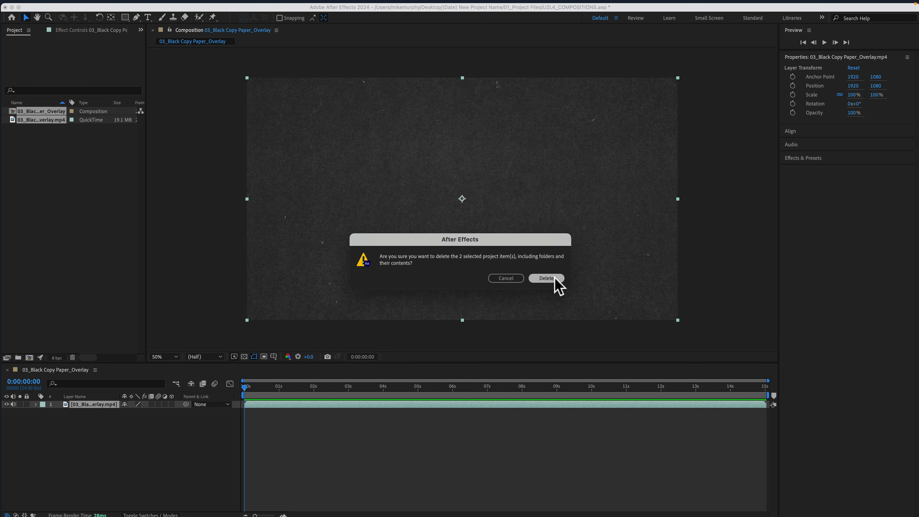
left_click(546, 278)
Create a composition from the footage file 01_MMU Logo.png, and delete both the composition and its source image.
left_click(531, 200)
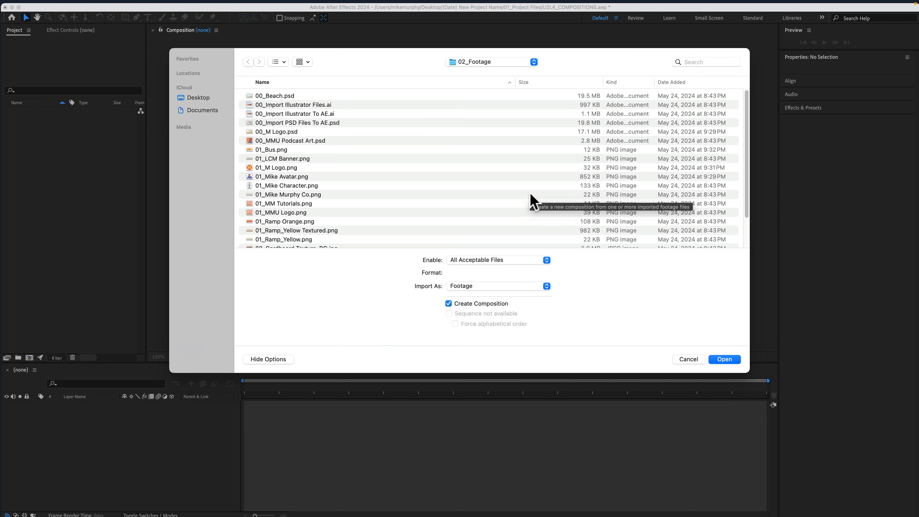
left_click(288, 214)
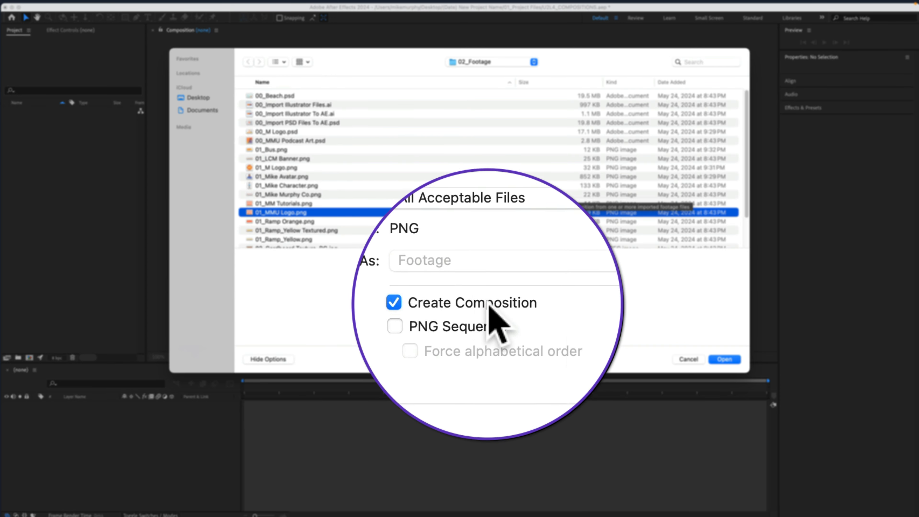
left_click(724, 359)
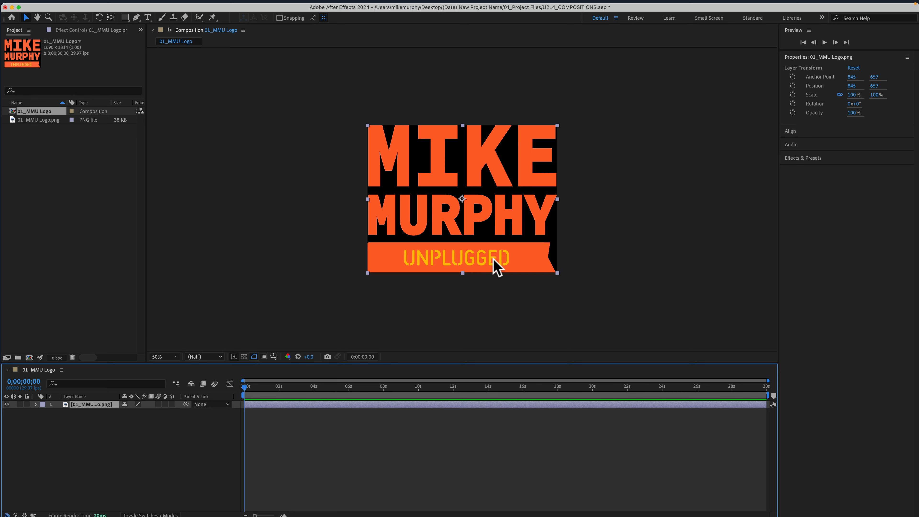
key("slash")
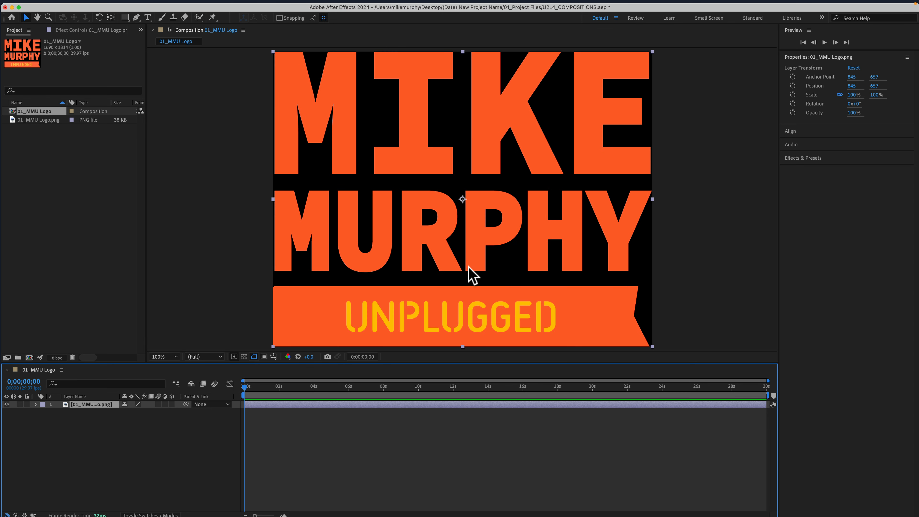
left_click(550, 277)
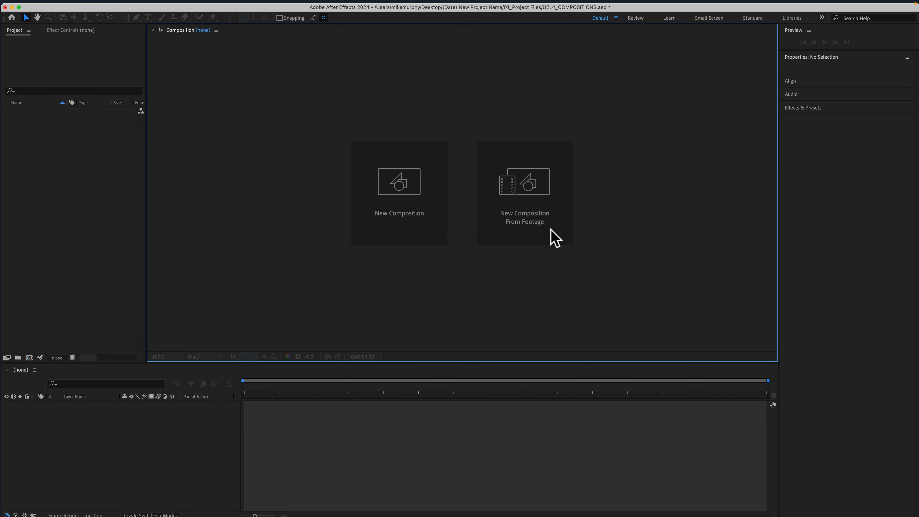
Import the footage files from 00_MMU Podcast Art.psd through 03_Printmaker Paper_Overlay.mp4 with Create Composition enabled.
left_click(538, 208)
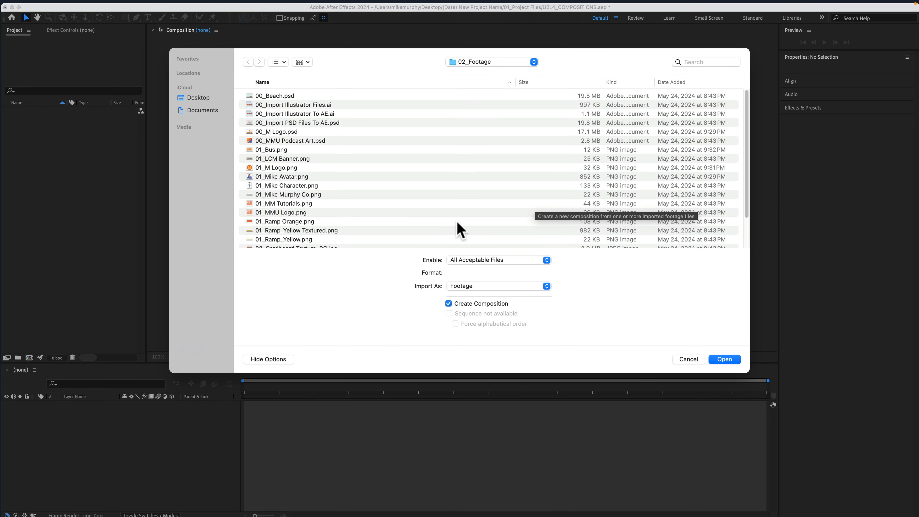
left_click(278, 141)
scroll(285, 203, "down", 4)
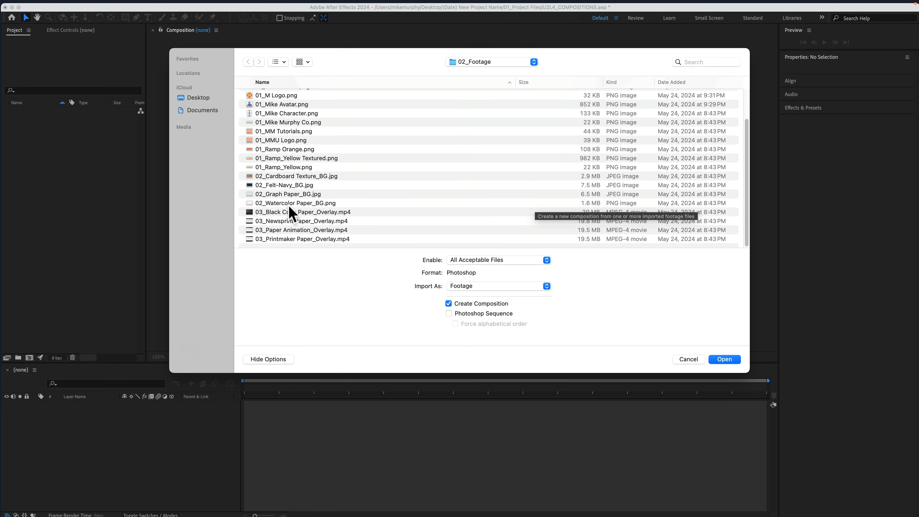
left_click(288, 240, "shift")
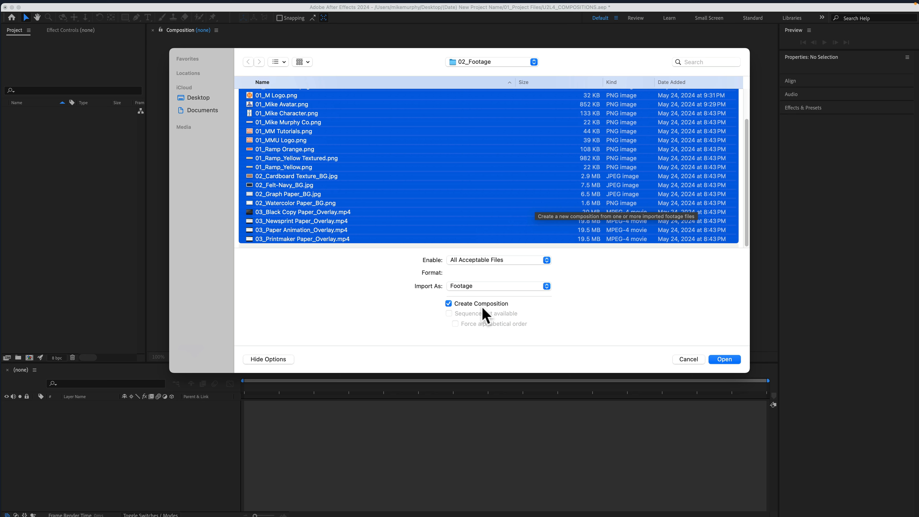
left_click(722, 360)
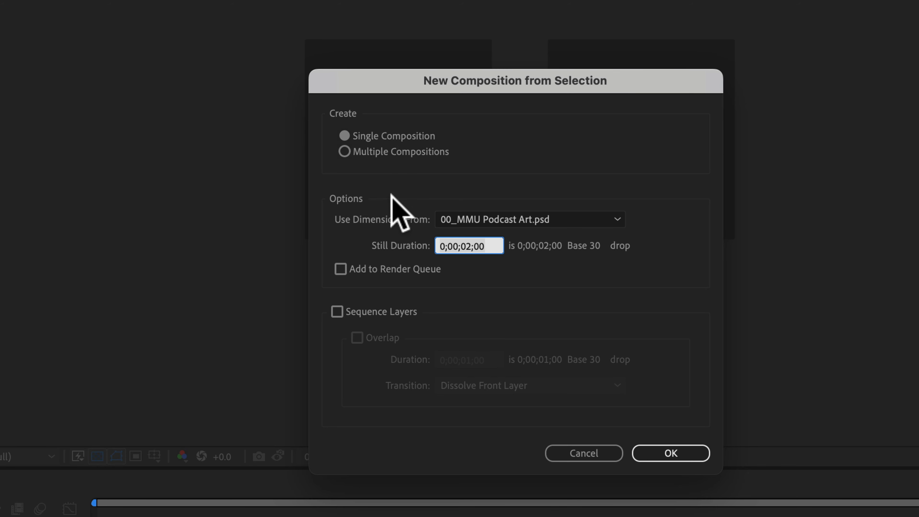
Examine the dimension sources and the Multiple Compositions option for the imported selection, without creating any composition.
left_click(498, 219)
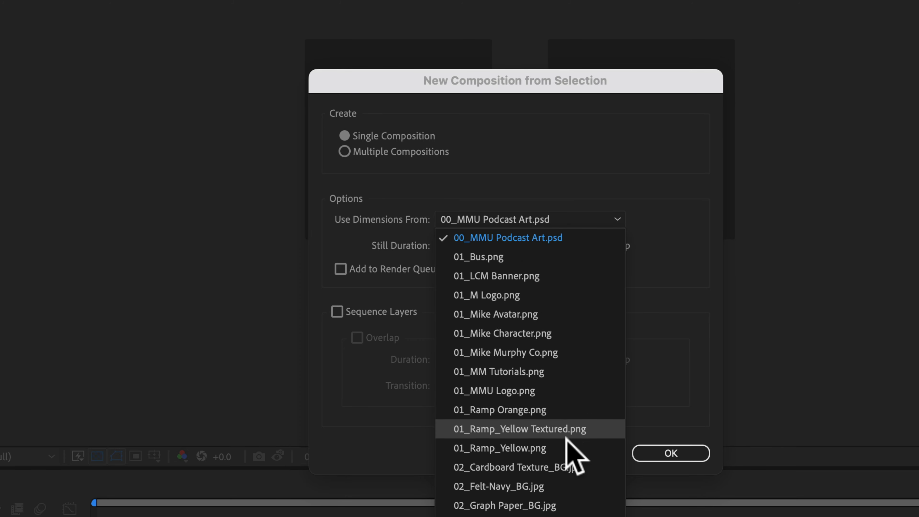
left_click(680, 329)
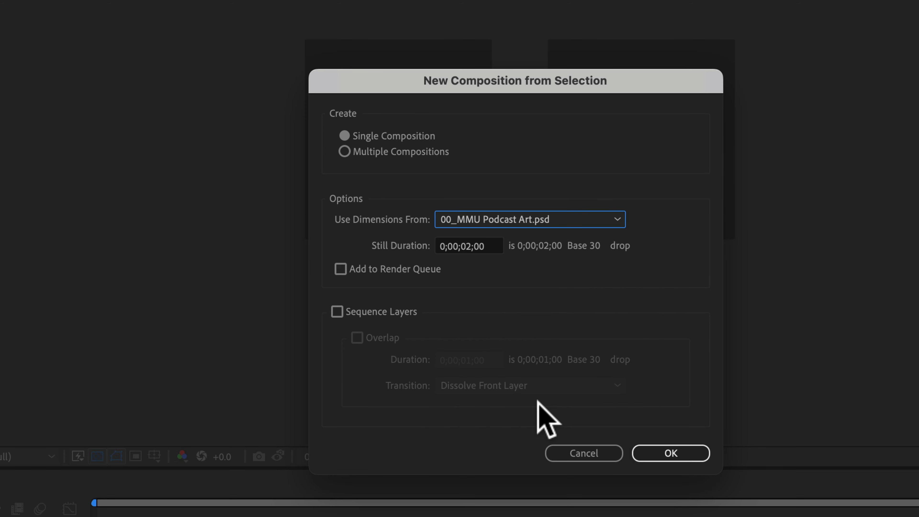
left_click(344, 152)
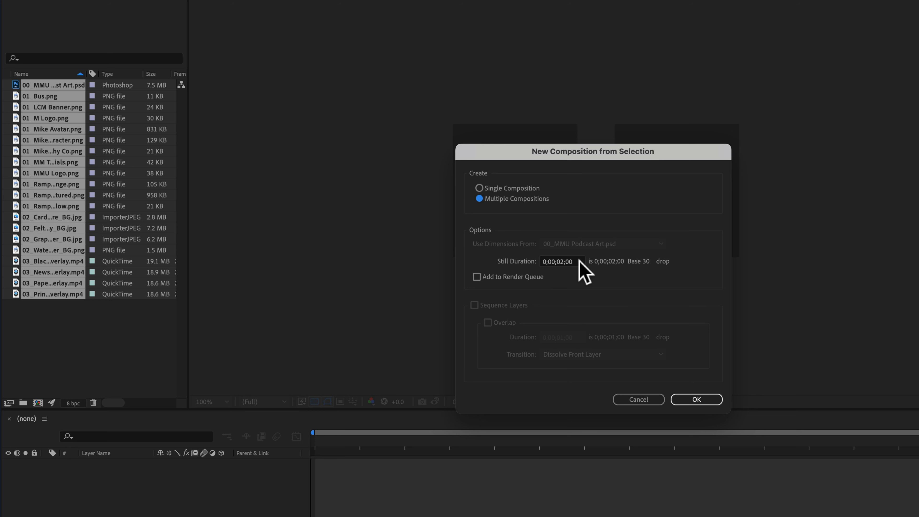
left_click(638, 398)
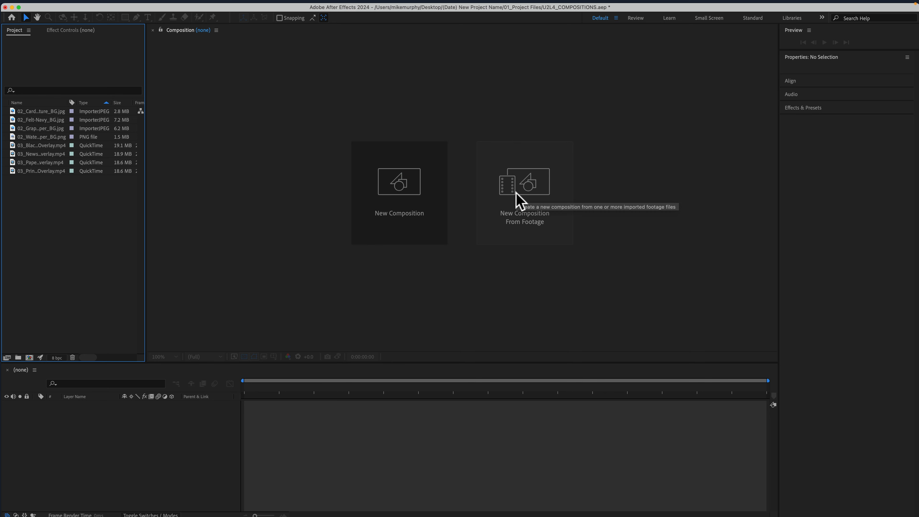
Create a composition from the imported 03_Newsprint Paper_Overlay.mp4 clip and open its composition settings.
left_click(42, 154)
left_click_drag(42, 154, 135, 377)
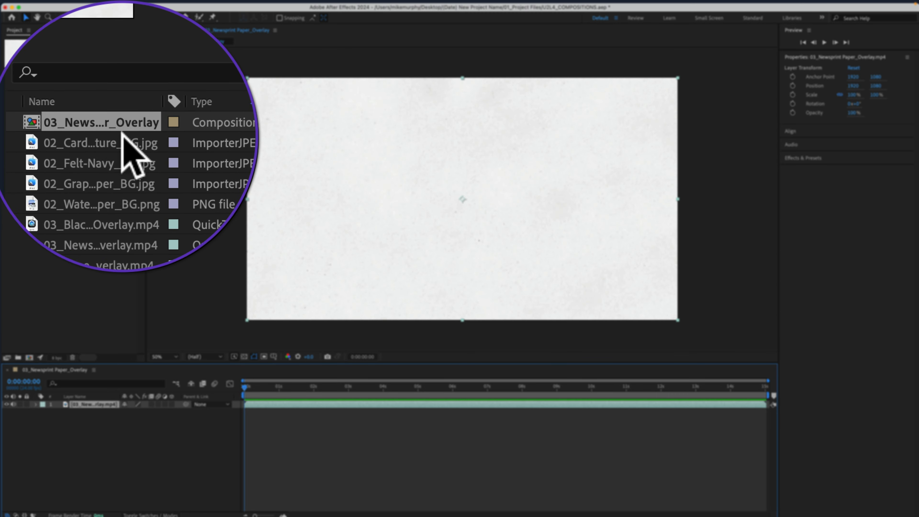
left_click(137, 5)
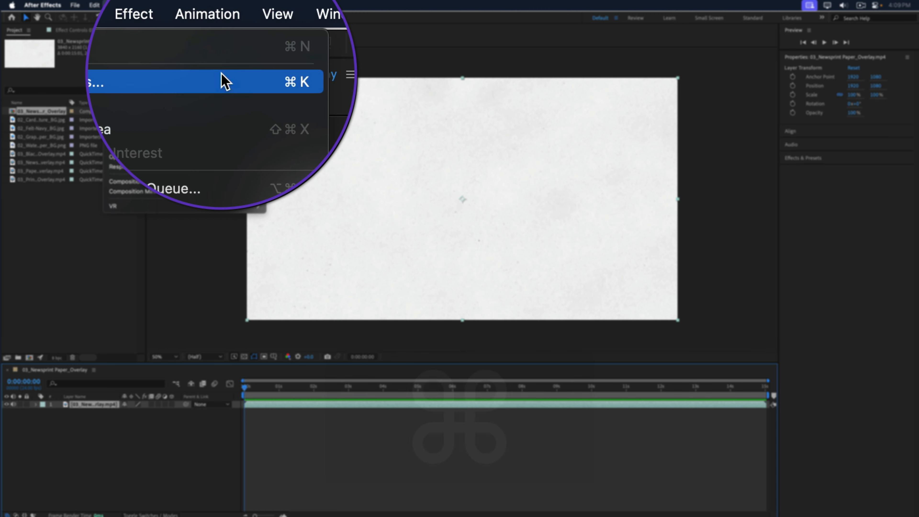
key("super+k")
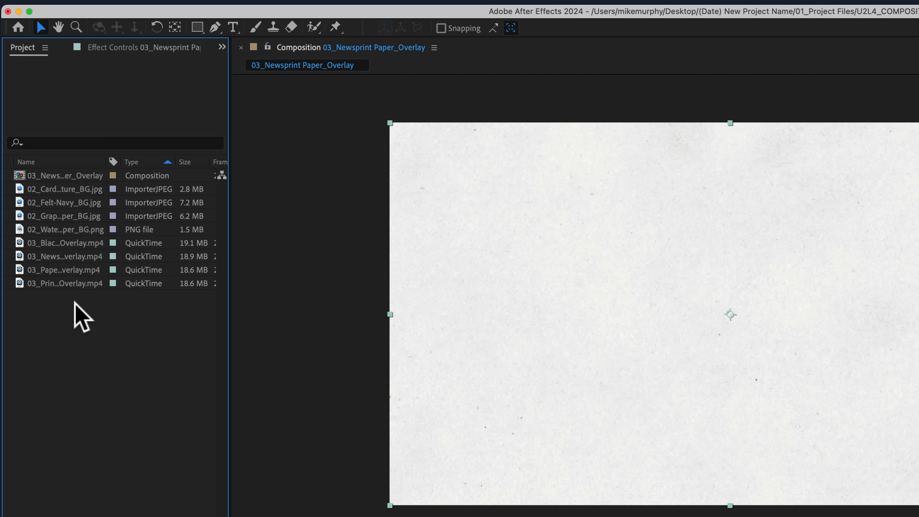
Create separate new compositions from 03_Paper Animation_Overlay.mp4 and 02_Cardboard Texture_BG.jpg.
left_click(39, 171)
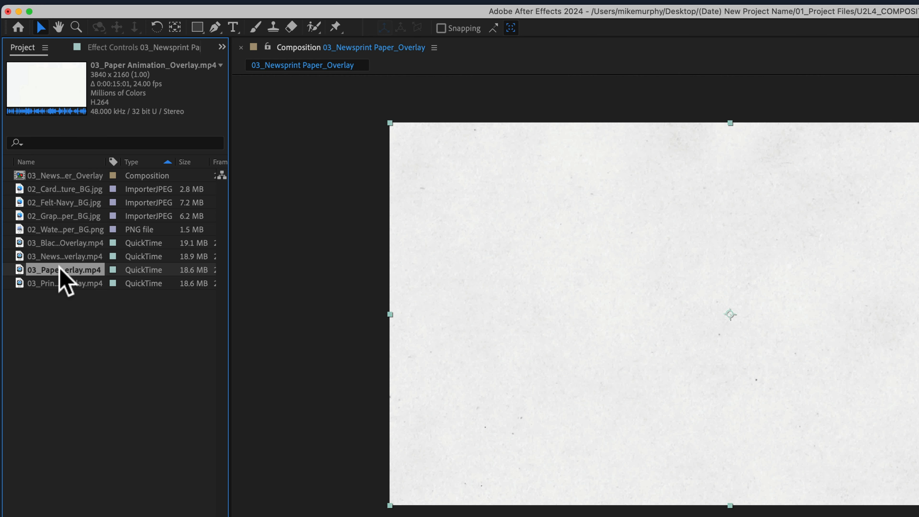
right_click(61, 273)
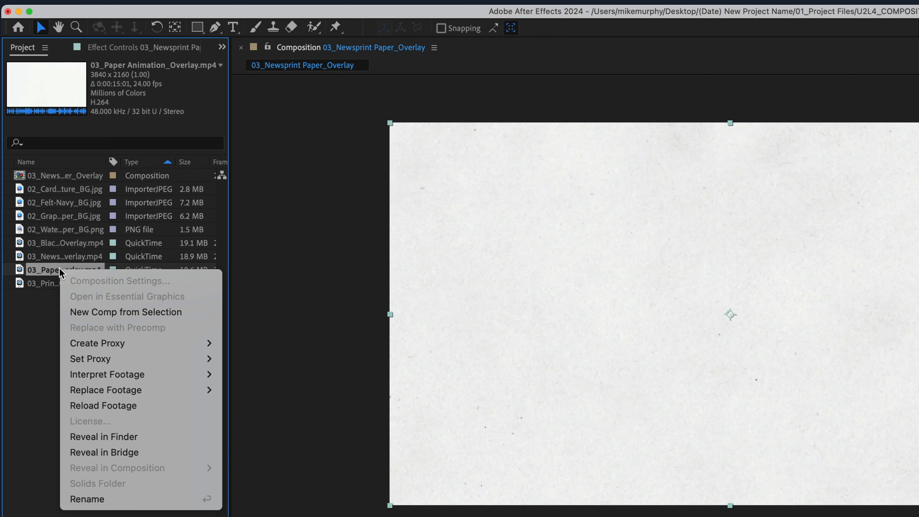
left_click(129, 313)
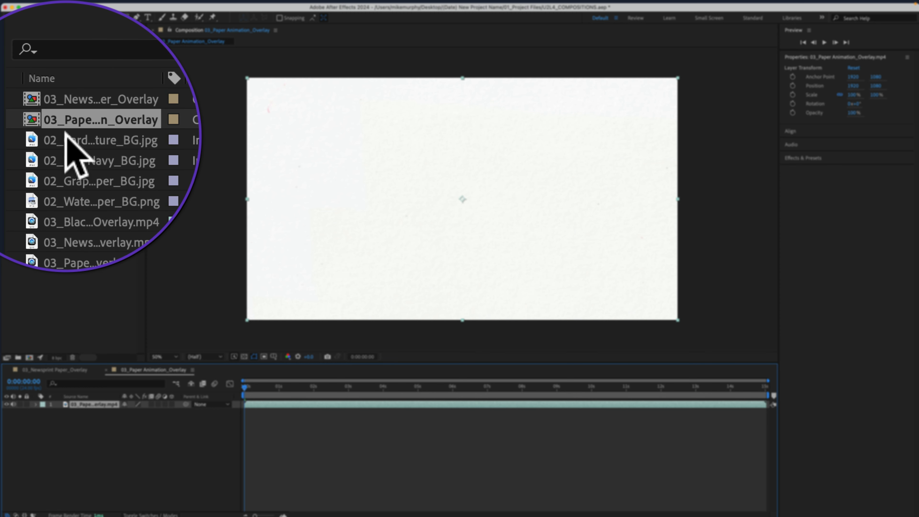
left_click(70, 135)
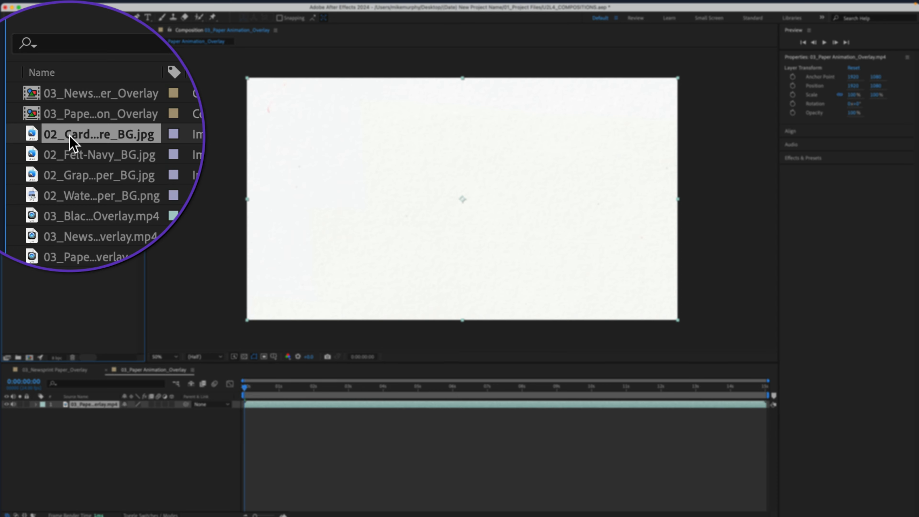
left_click_drag(70, 135, 75, 354)
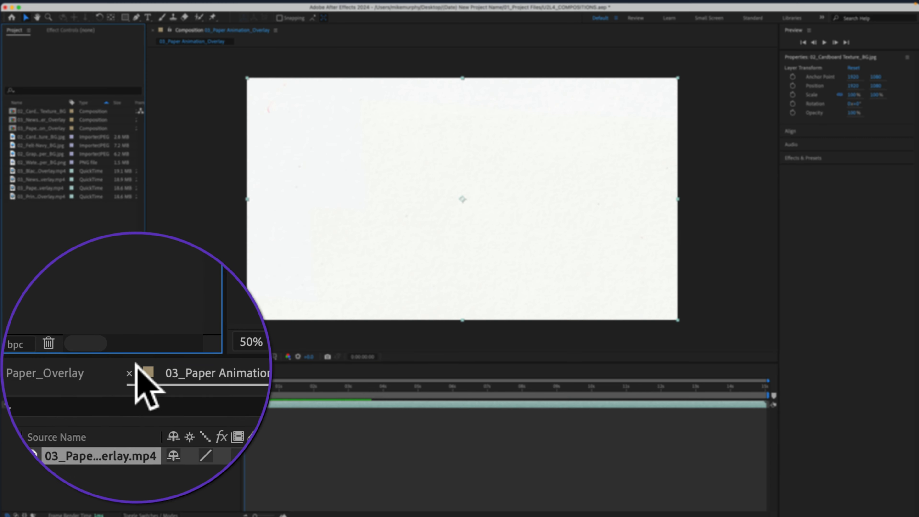
Close the 03_Paper Animation_Overlay timeline and open the 03_Newsprint Paper_Overlay composition from the project items.
left_click(106, 370)
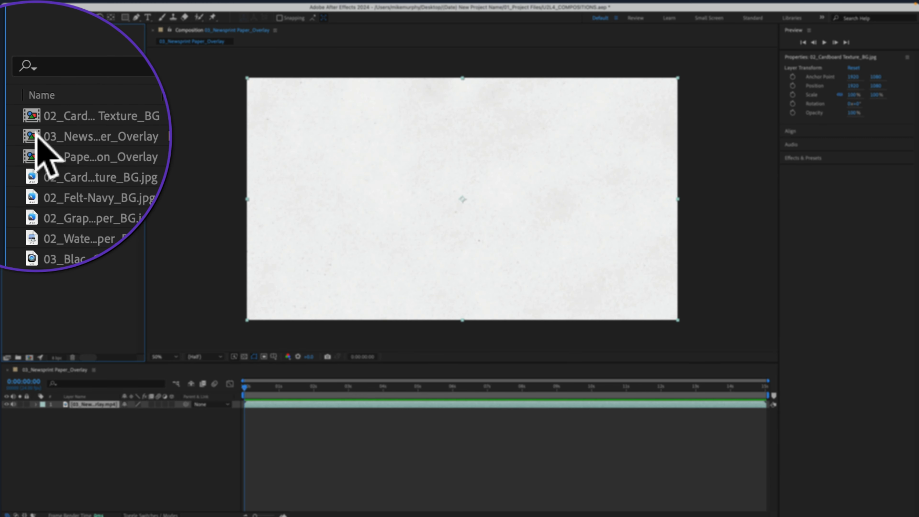
left_click(36, 137)
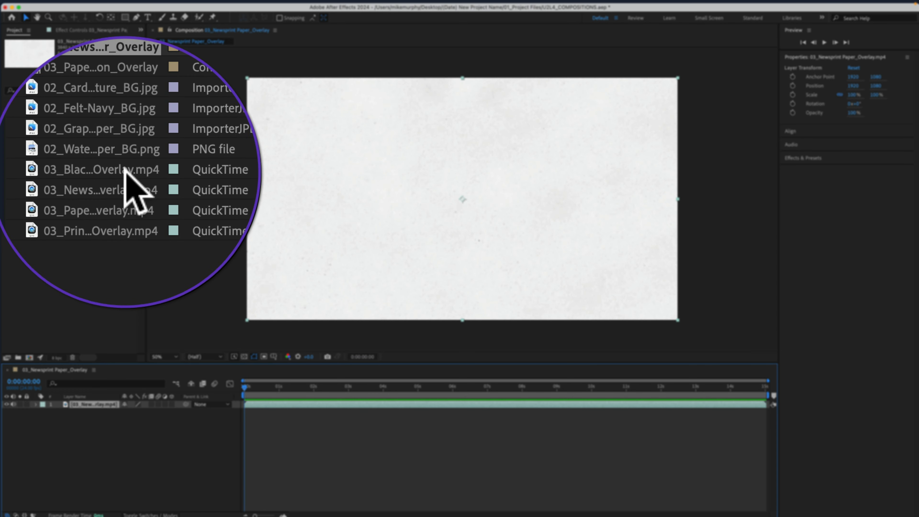
left_click(33, 133)
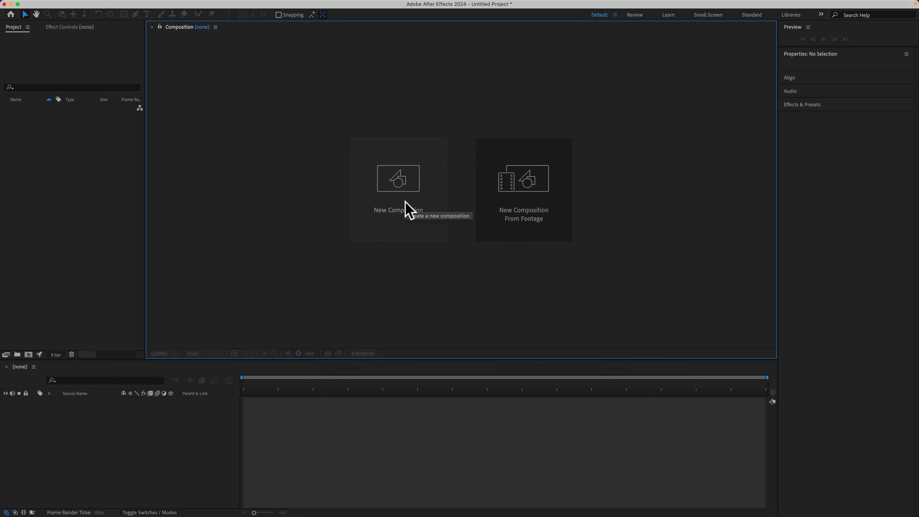
left_click(217, 5)
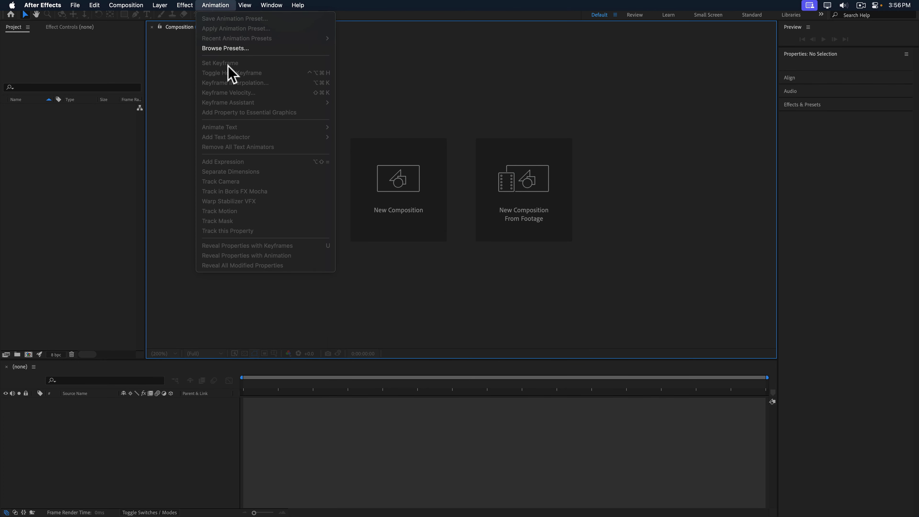
Examine the commands available in the empty project and the default settings for a new composition, without creating one.
mouse_move(161, 2)
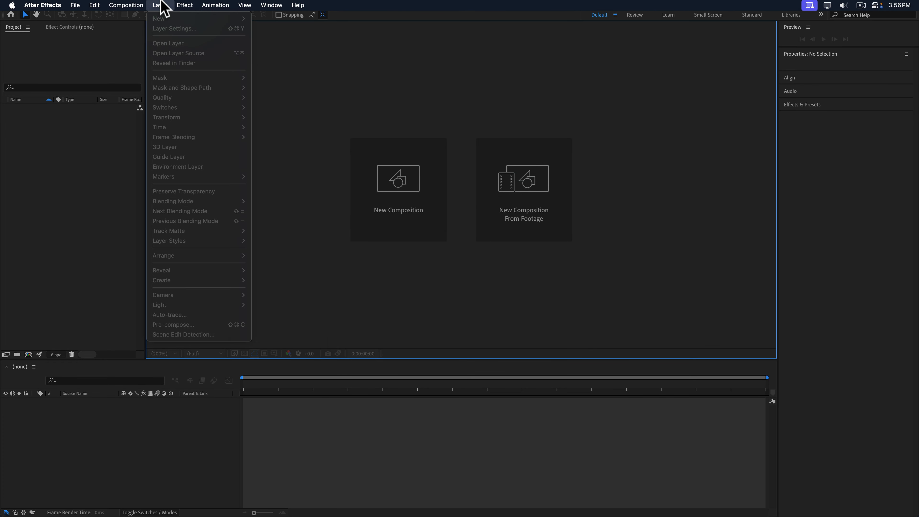
left_click(279, 149)
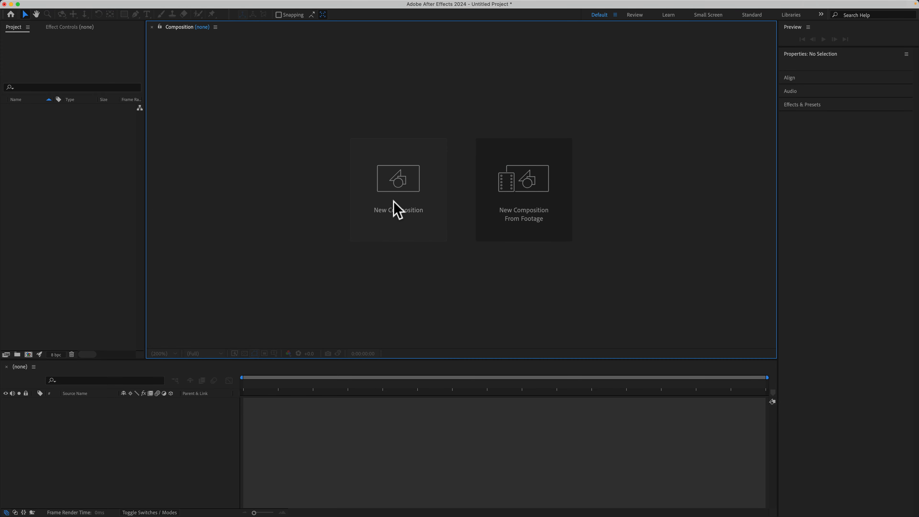
left_click(411, 208)
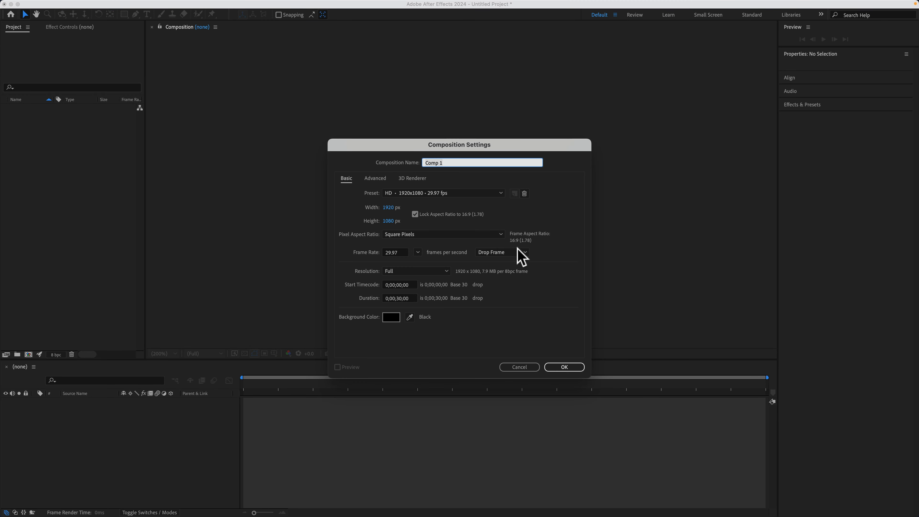
left_click(525, 367)
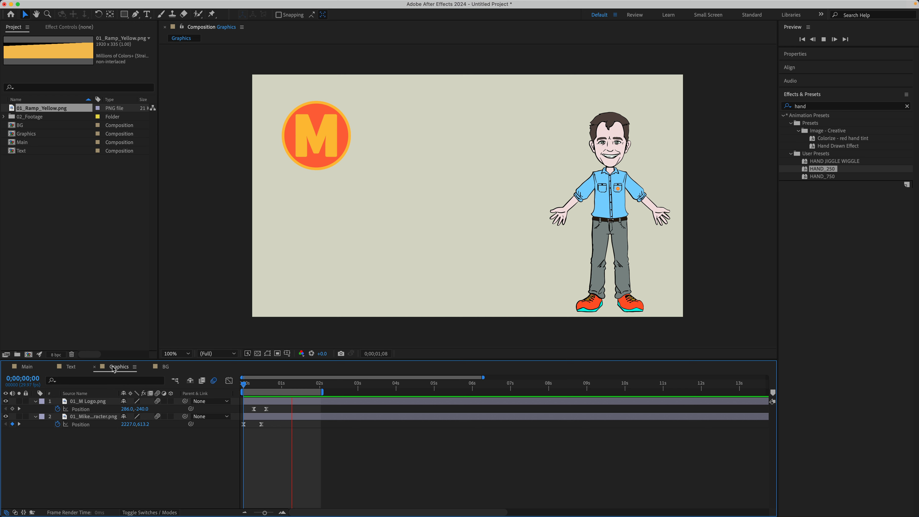
Preview the Graphics composition and examine the preset list for a new composition, without creating one.
key("space")
key("space")
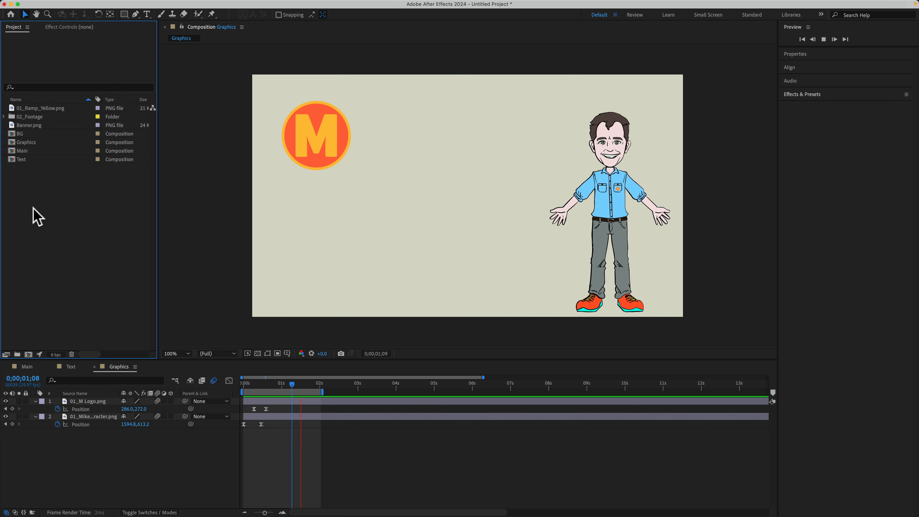
right_click(23, 192)
left_click(47, 199)
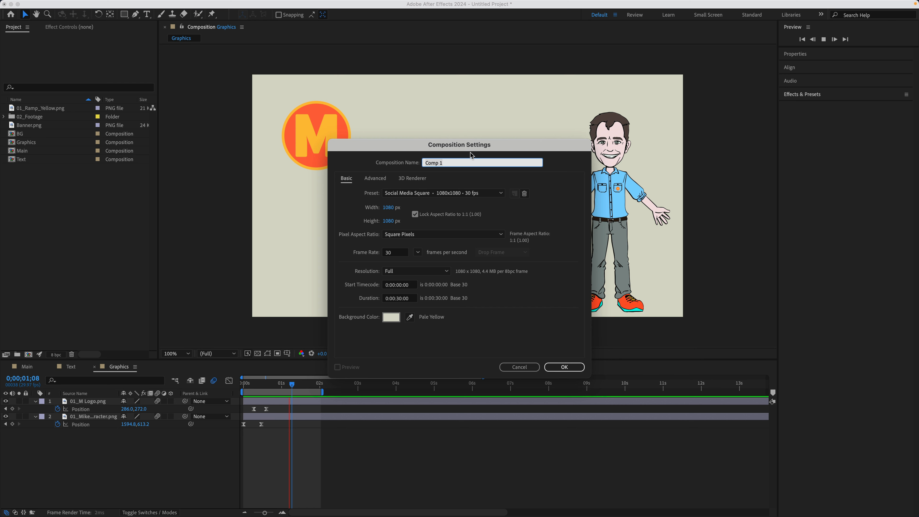
left_click(437, 195)
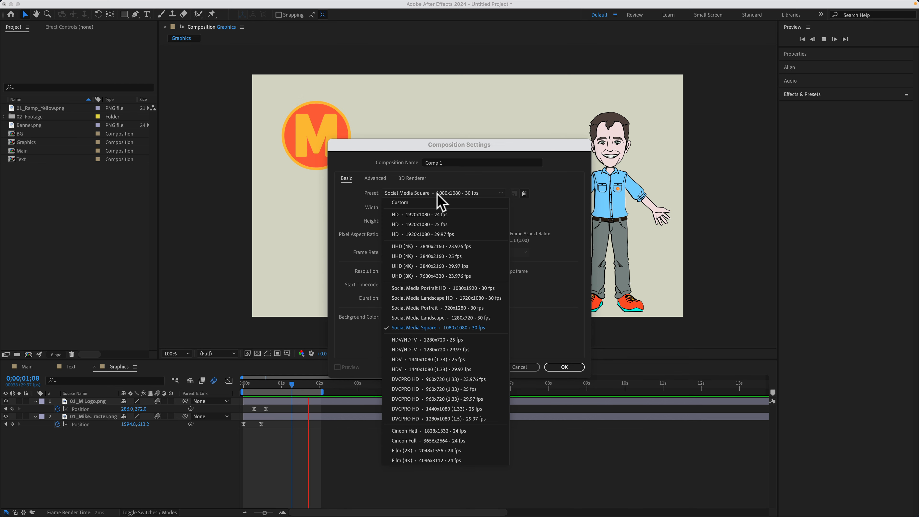
left_click(535, 281)
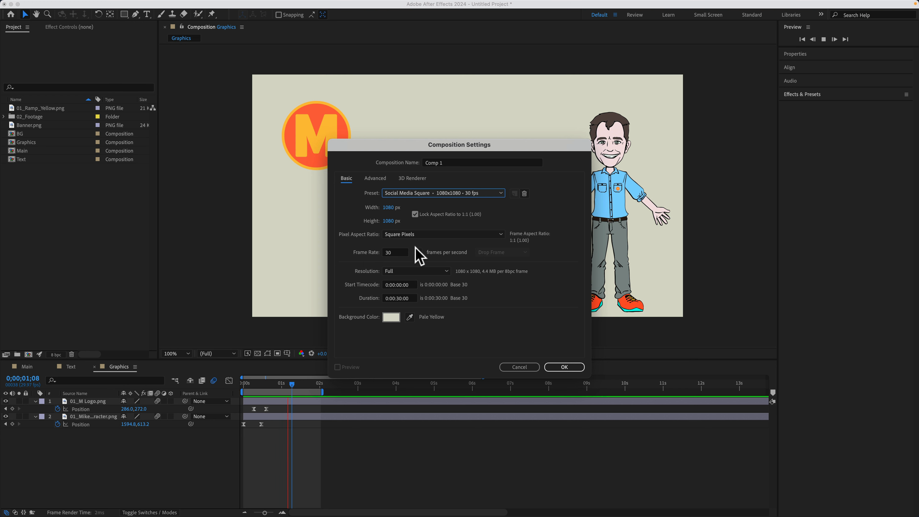
left_click(520, 367)
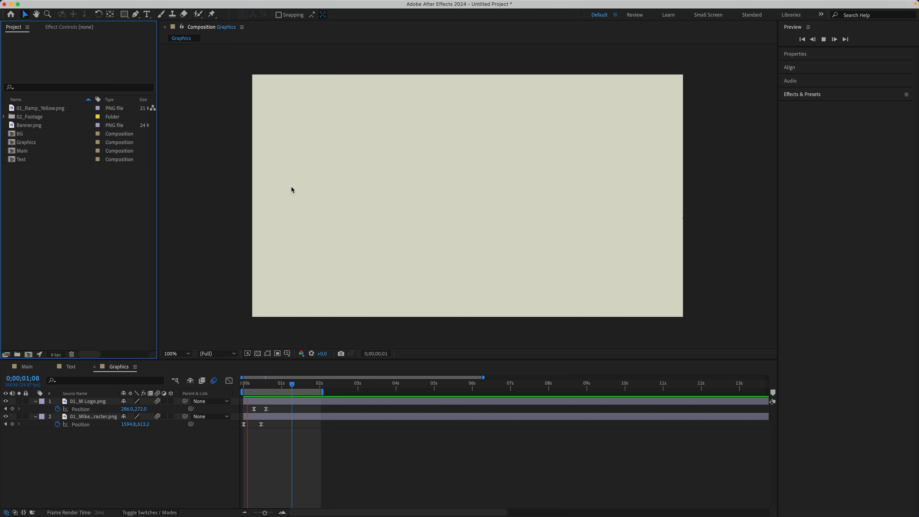
key("space")
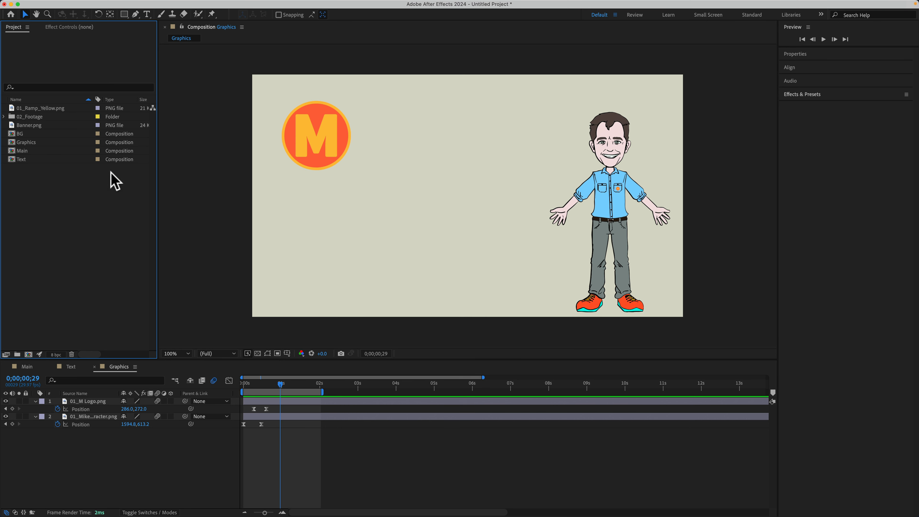
Duplicate the Graphics composition in the project items.
left_click(42, 143)
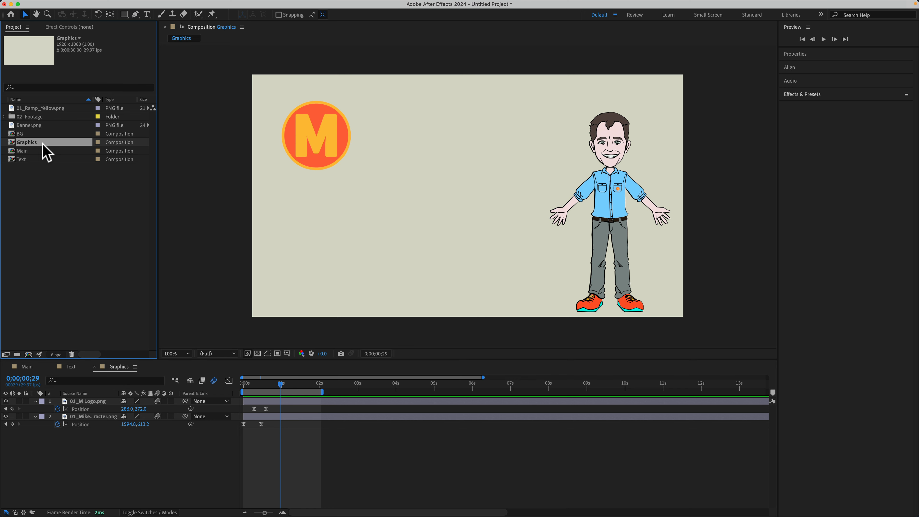
key("super+d")
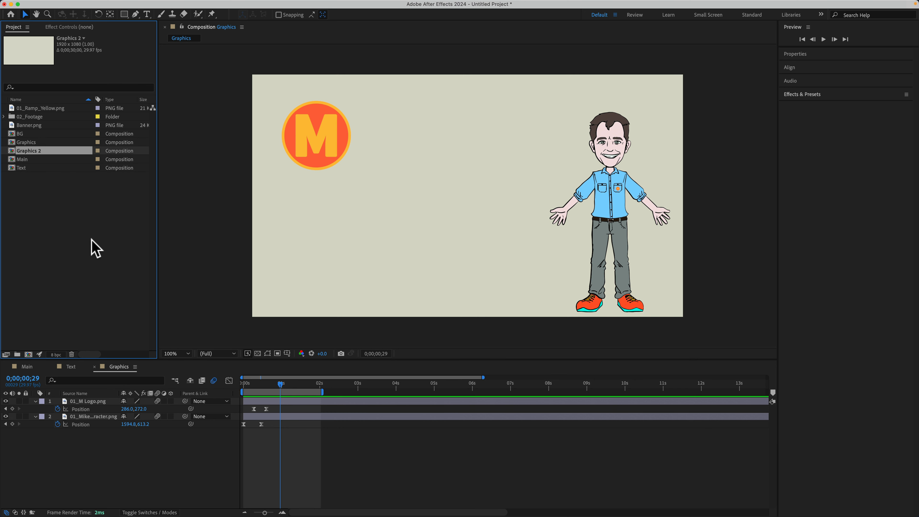
left_click(31, 143)
Inspect the settings offered for a new composition while Main is open, and dismiss them without creating one.
right_click(33, 188)
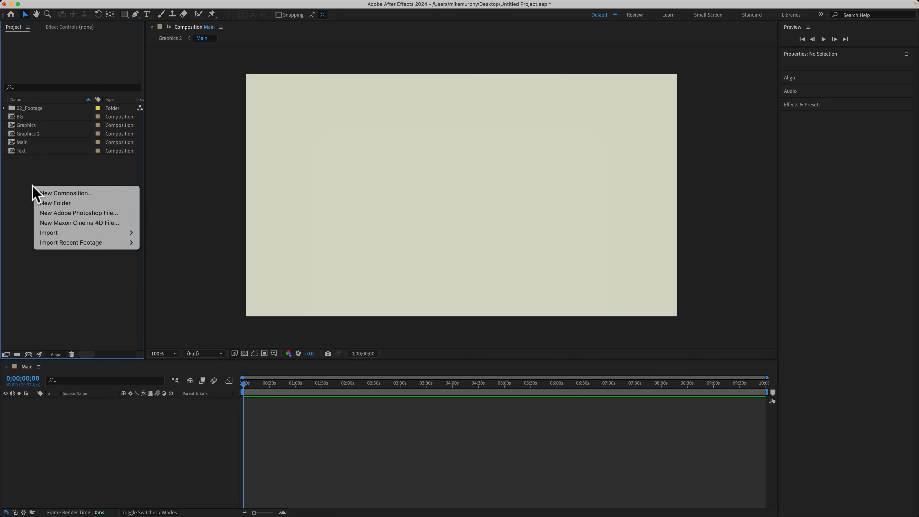
left_click(87, 192)
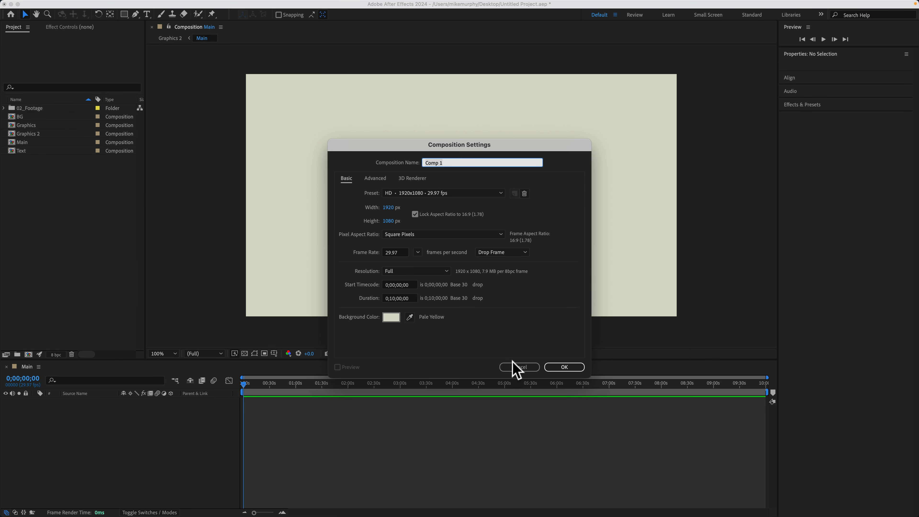
left_click(519, 367)
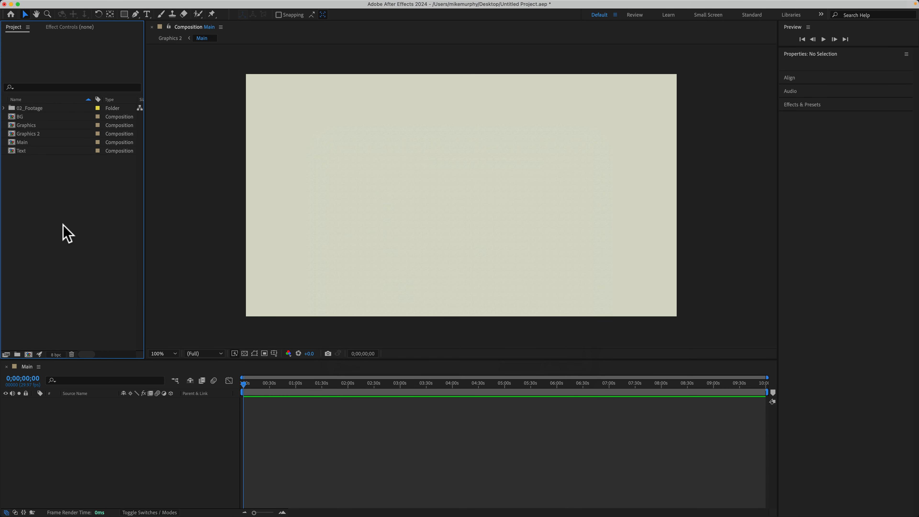
Open the Text and Graphics 2 compositions from the project items.
double_click(11, 152)
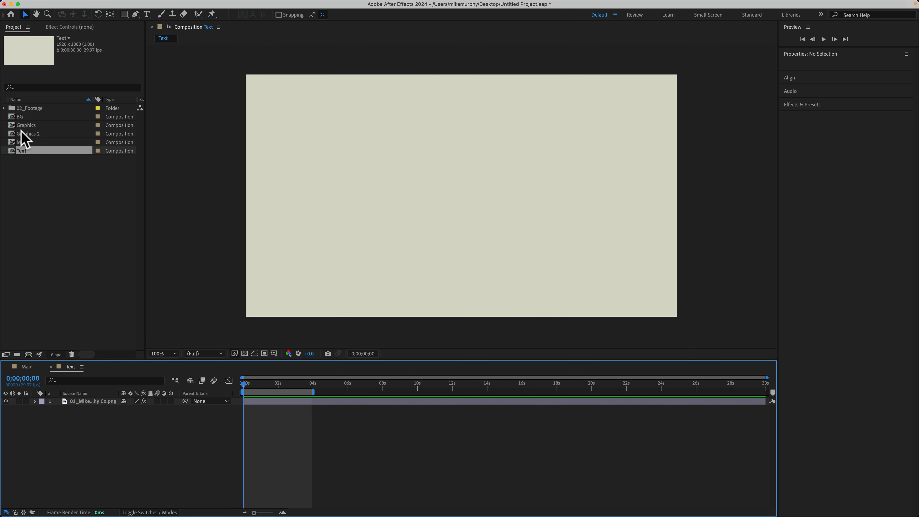
left_click(13, 134)
double_click(12, 134)
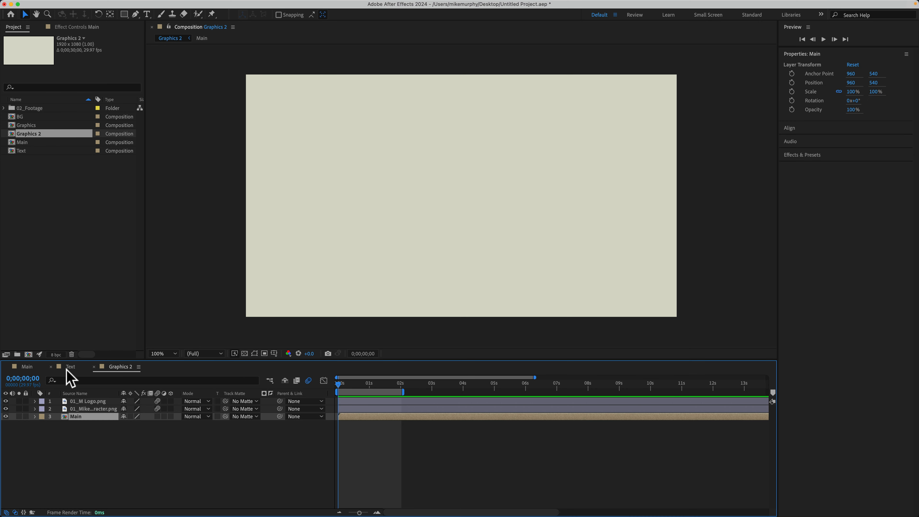
Reorder the open timelines so Text follows Graphics 2, and view the Text timeline's options without changing any.
left_click_drag(71, 375, 139, 370)
left_click(138, 367)
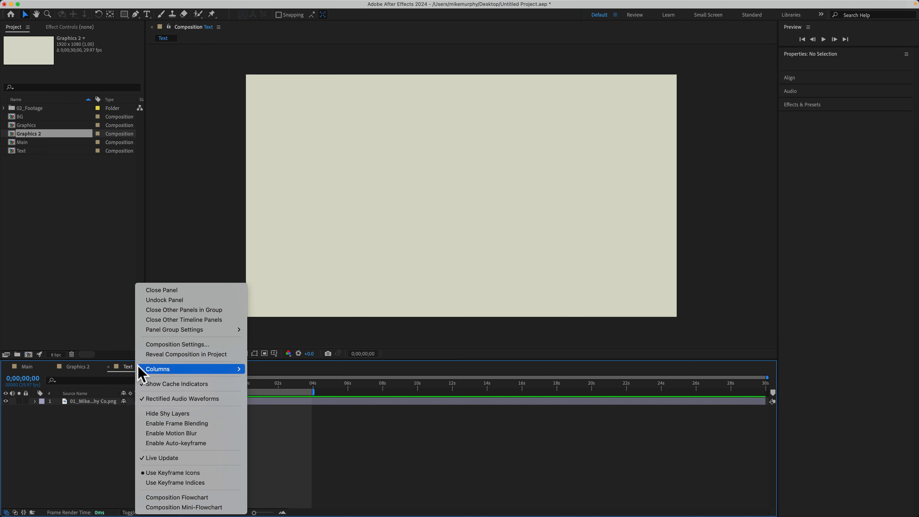
left_click(101, 447)
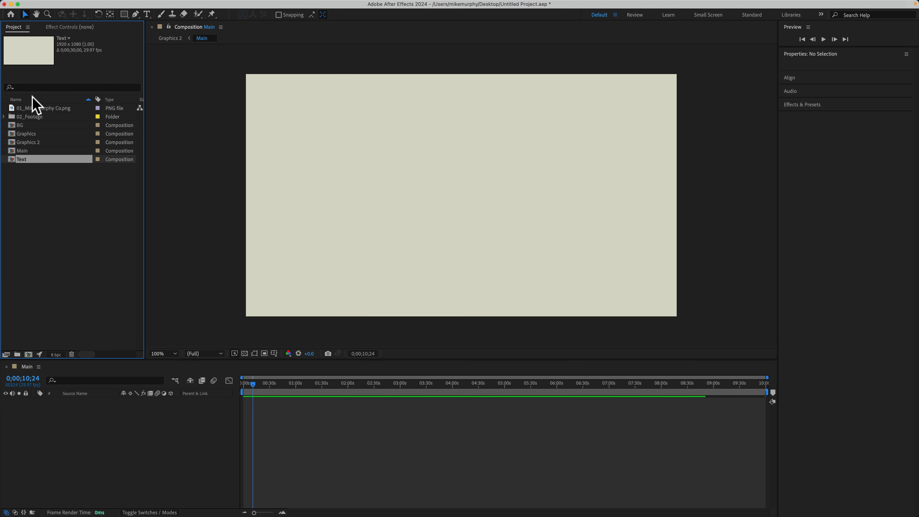
Add 01_Mike Murphy Co.png to the Main composition and nest the Text composition as a layer below it.
left_click(39, 178)
left_click(35, 109)
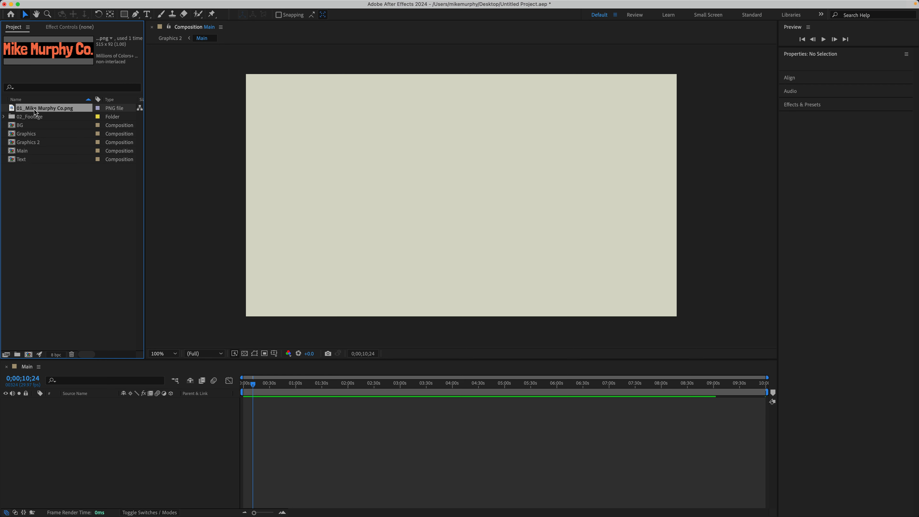
left_click_drag(34, 110, 71, 399)
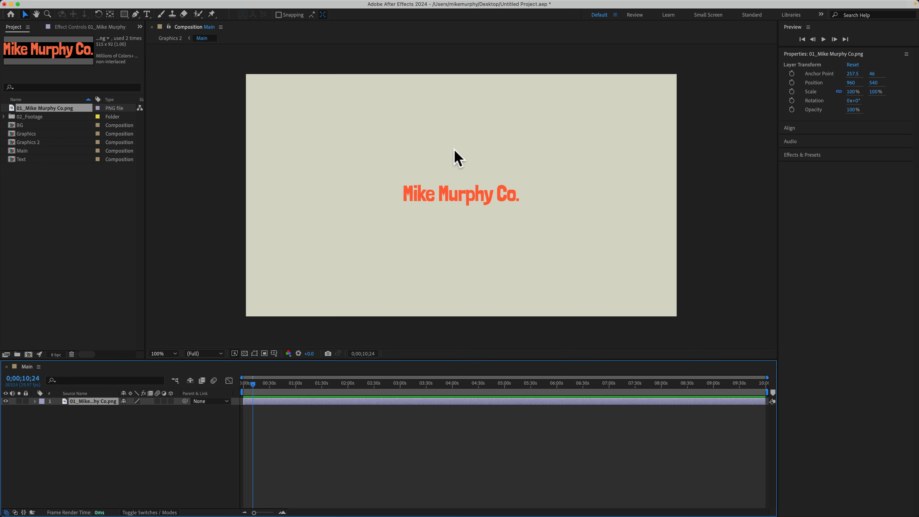
left_click(15, 159)
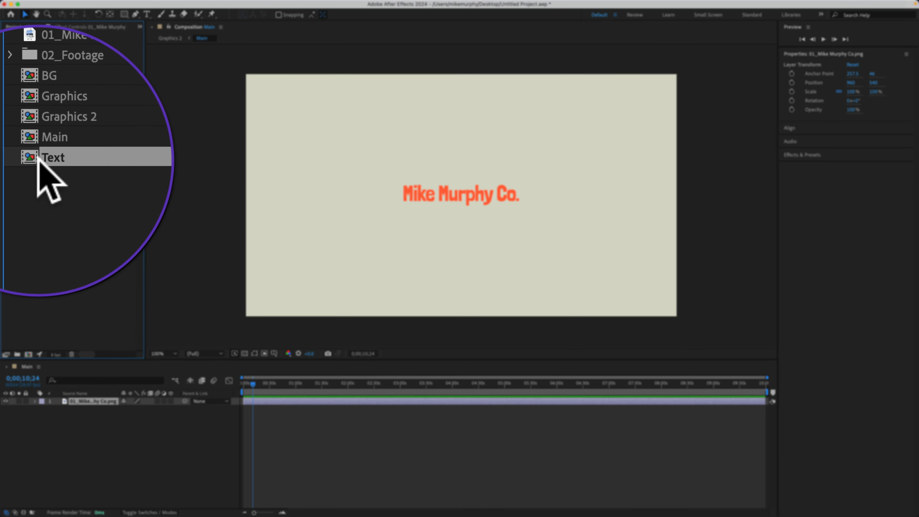
left_click_drag(14, 159, 77, 412)
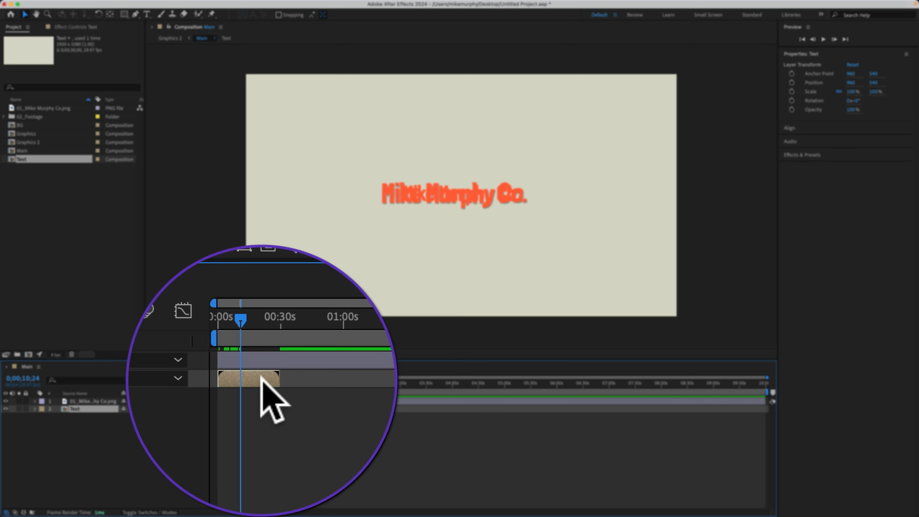
Move the nested Text layer to start at about 30 seconds in Main and return the playhead to the beginning.
left_click_drag(261, 408, 286, 414)
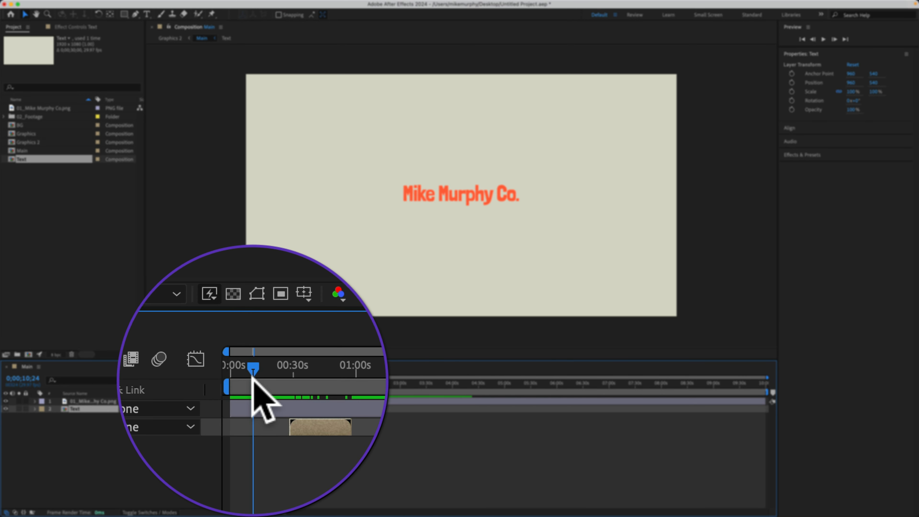
left_click(280, 373)
left_click_drag(280, 377, 241, 377)
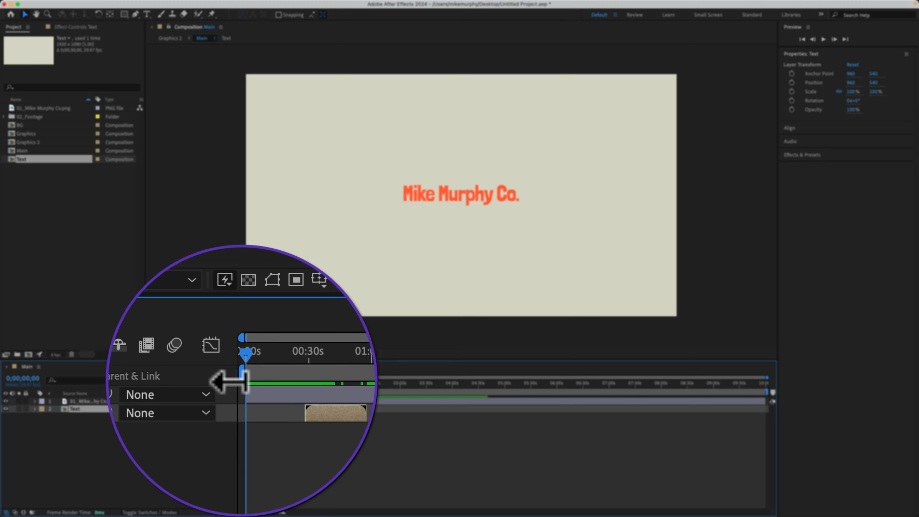
Open the nested Text composition from its layer in Main, inspect its contents, and close its timeline.
left_click(135, 378)
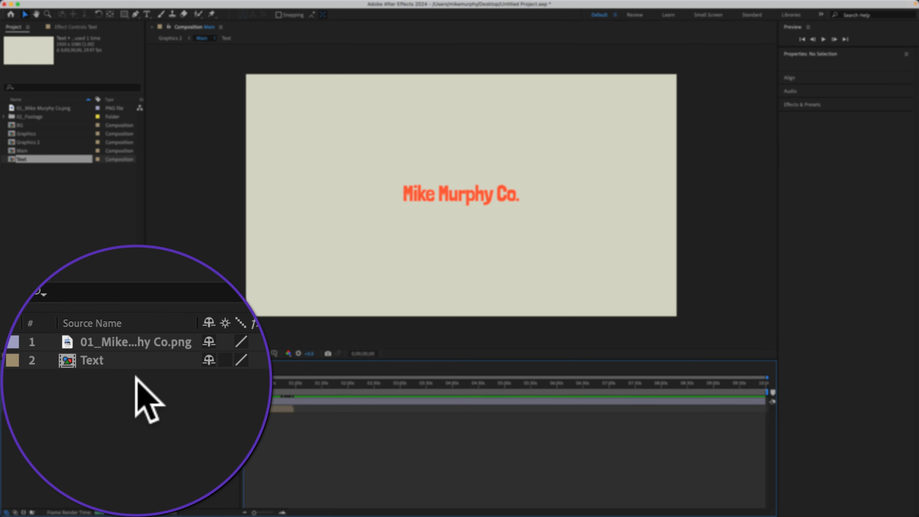
left_click(136, 378)
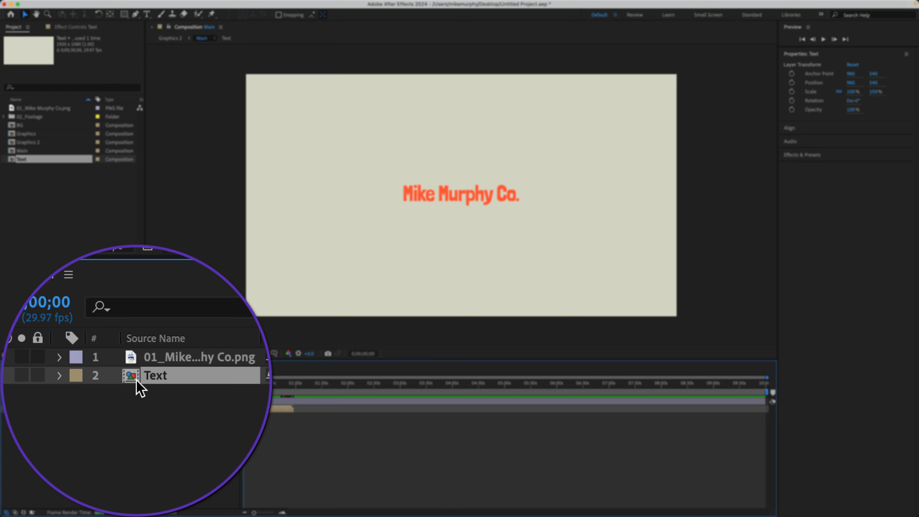
left_click(136, 379)
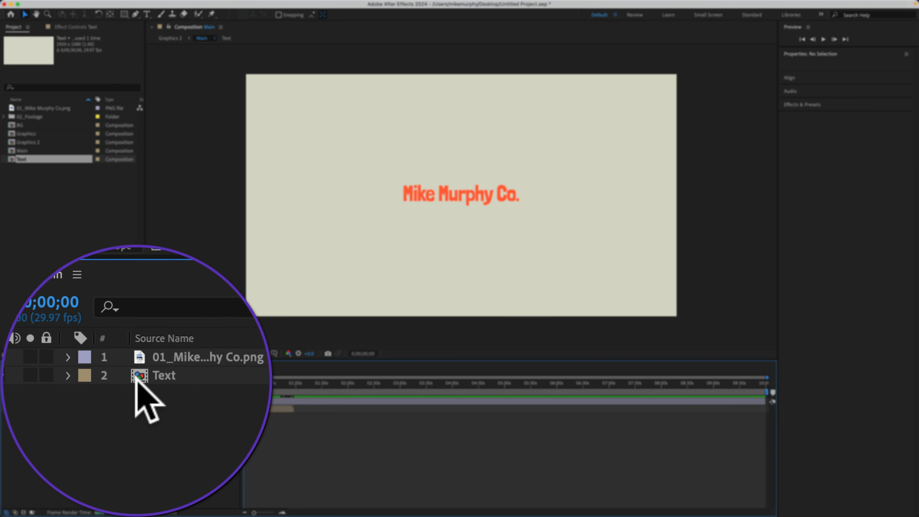
left_click(136, 378)
double_click(136, 379)
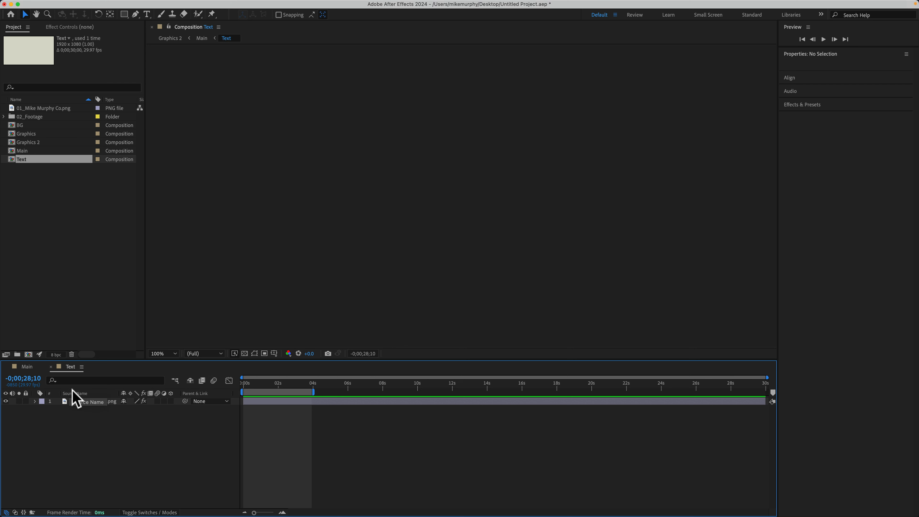
left_click(51, 367)
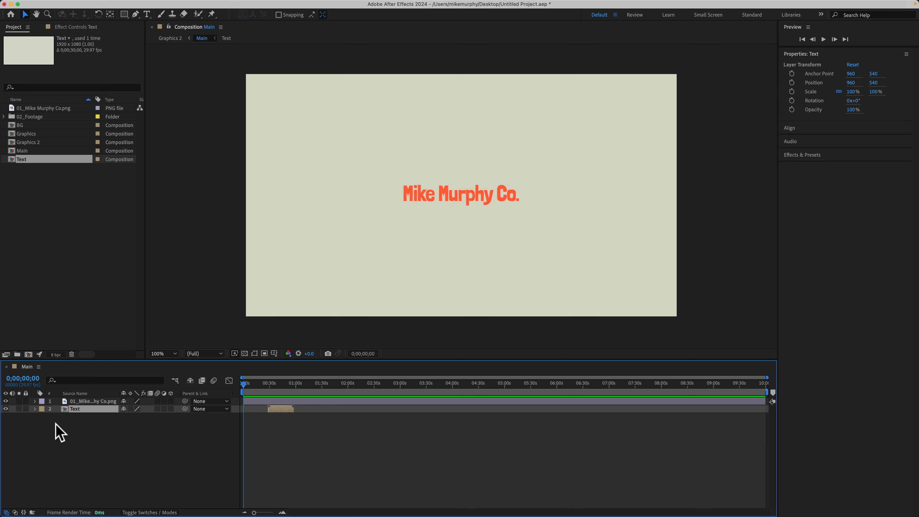
Inspect the Main composition's settings without changing them, and locate the command that opens them.
left_click(99, 423)
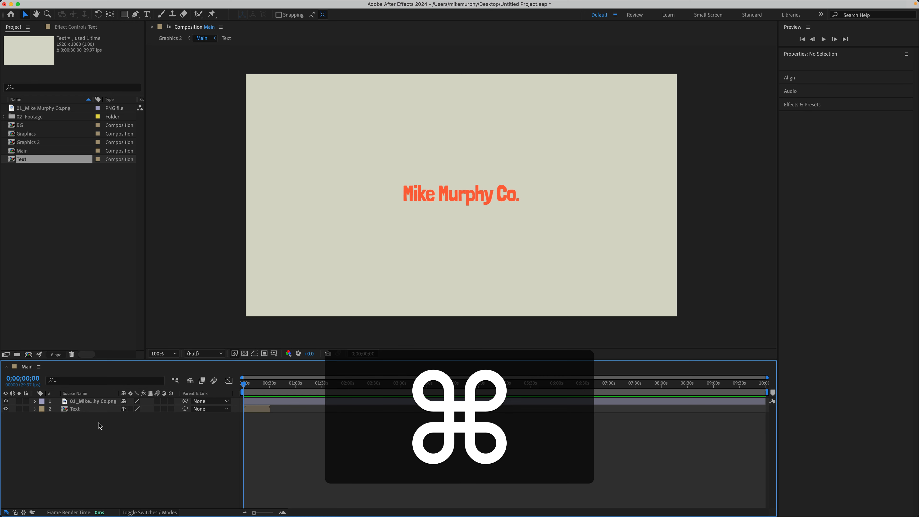
key("super+k")
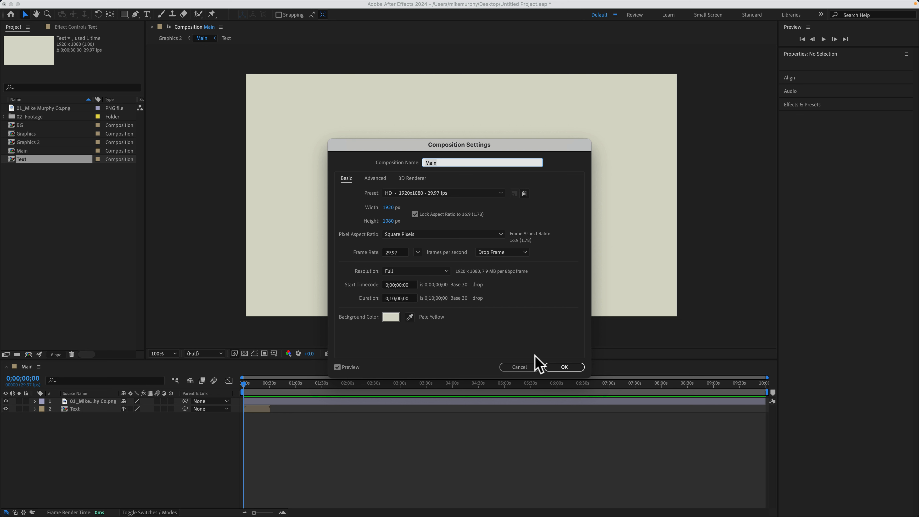
left_click(525, 368)
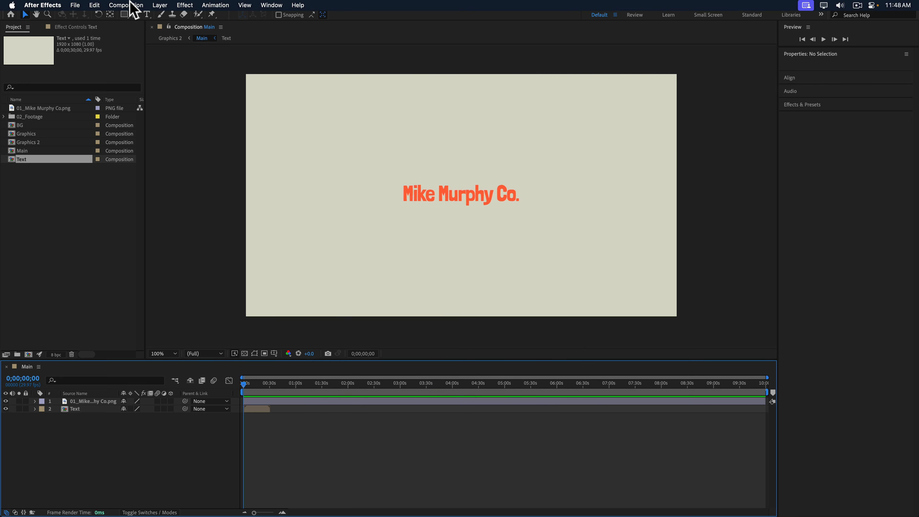
left_click(131, 4)
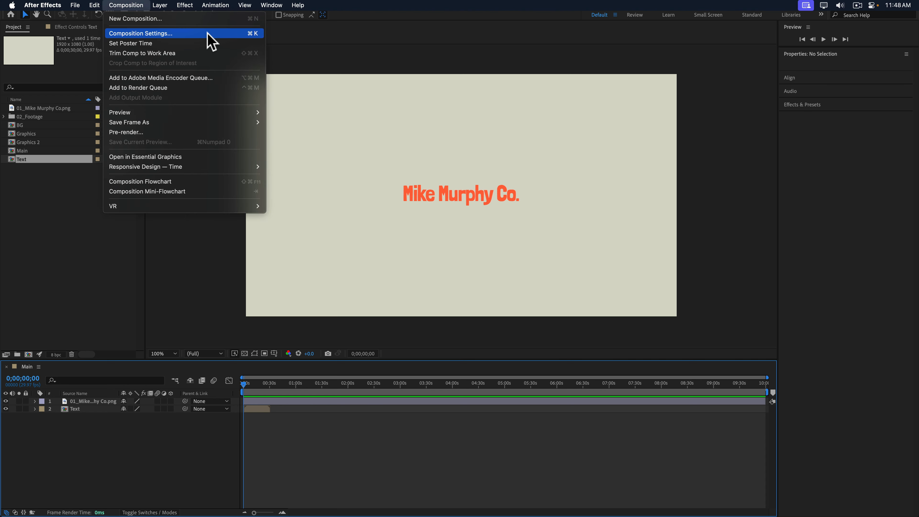